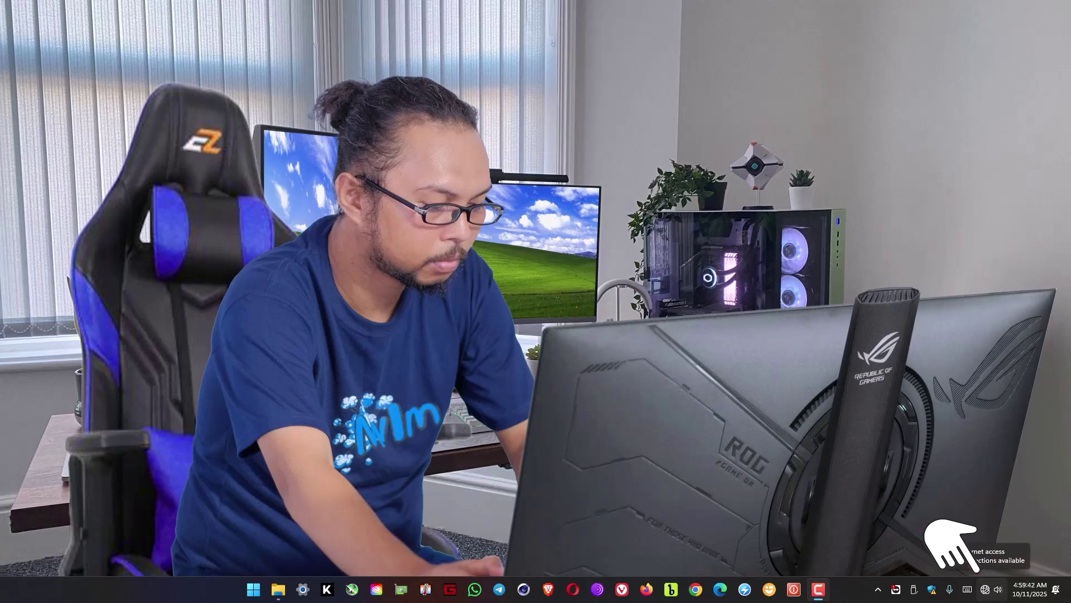
- Open Windows Settings from its taskbar icon
left_click(302, 589)
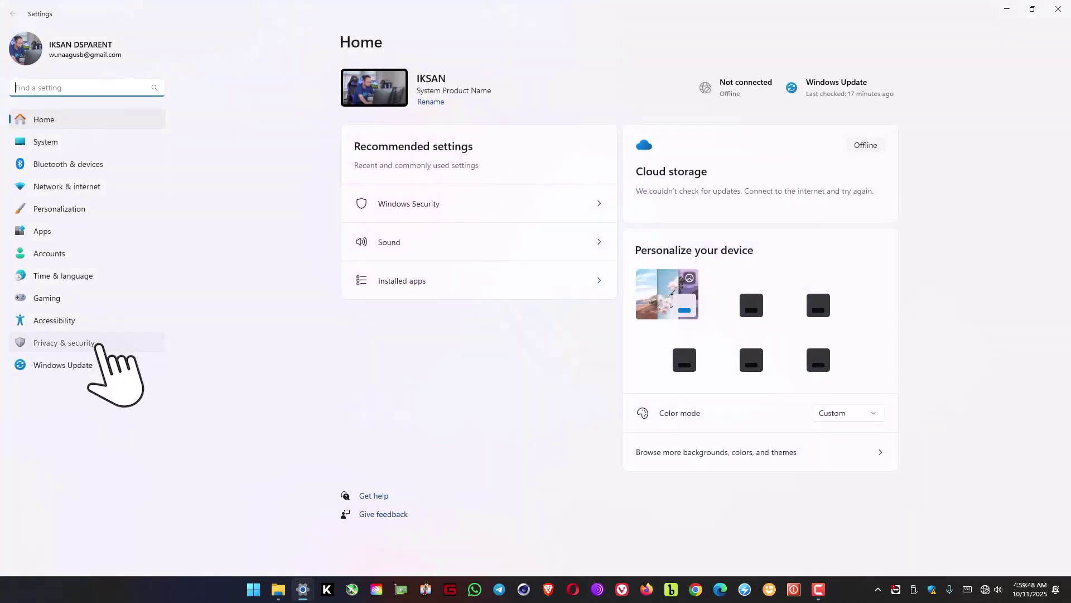
- Switch Real-time protection off under Virus & threat protection, then close Windows Security and Settings
left_click(98, 344)
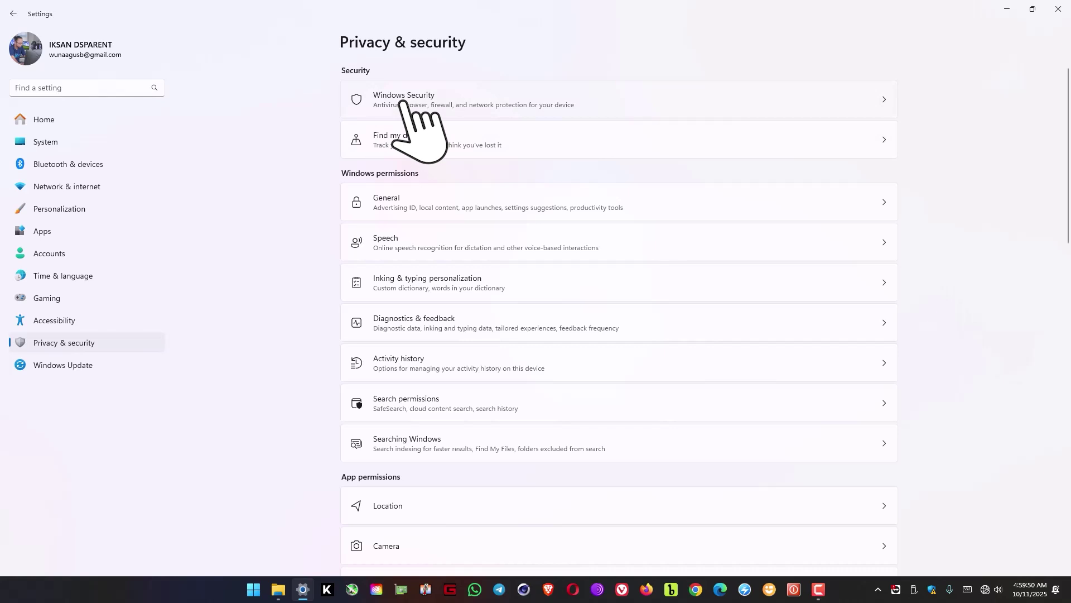
left_click(402, 104)
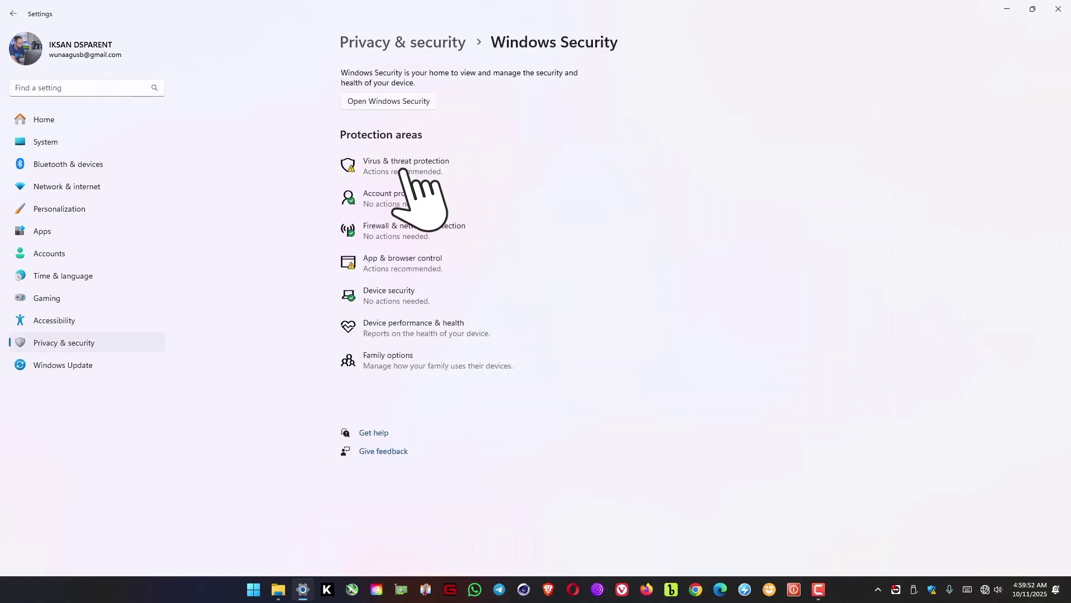
left_click(401, 166)
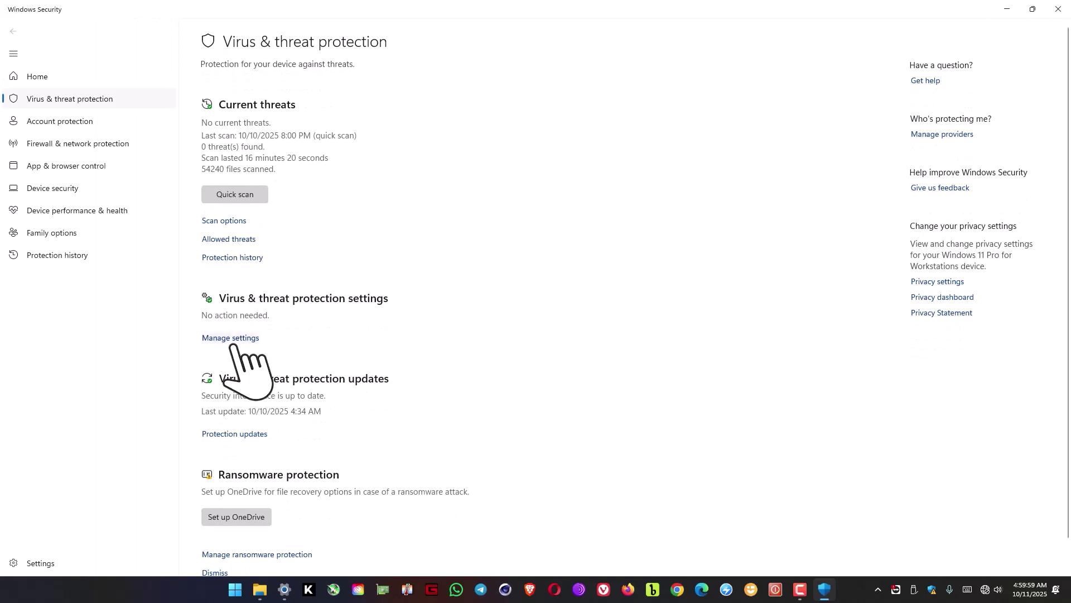
left_click(235, 337)
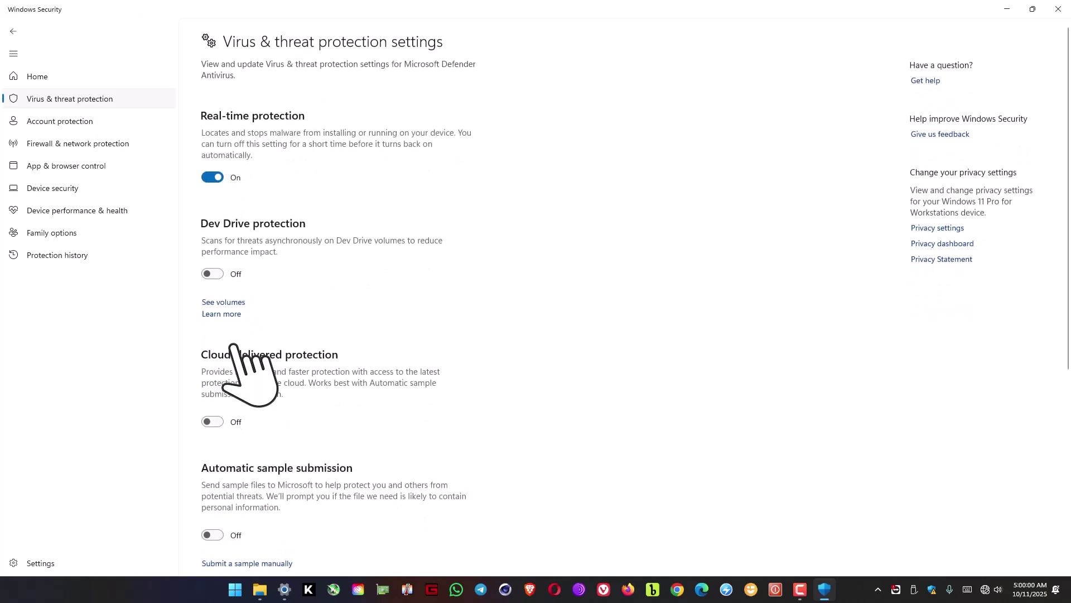
left_click(231, 178)
scroll(232, 181, "down", 5)
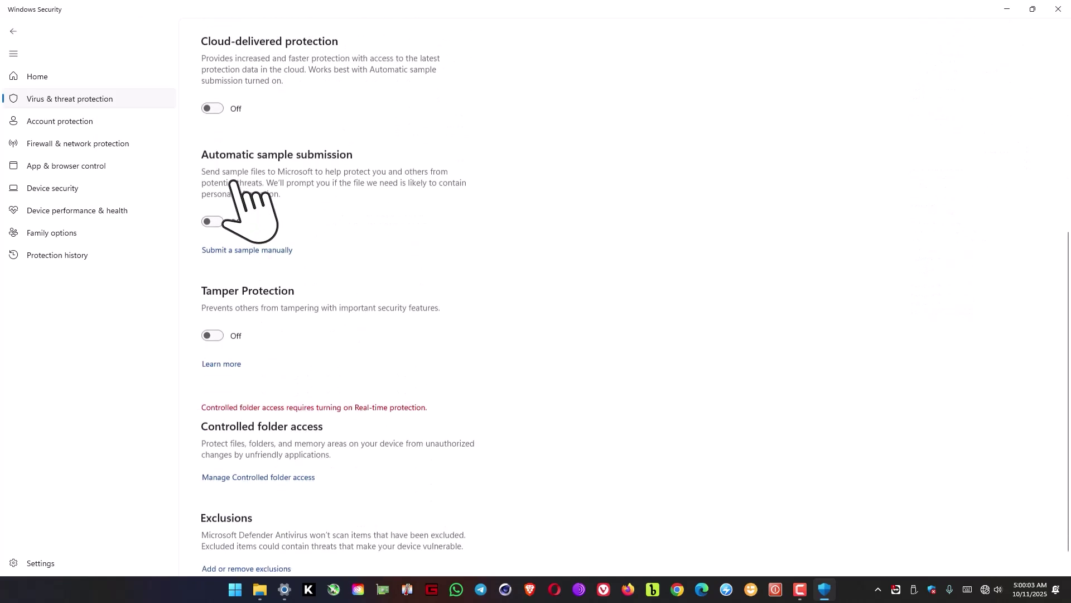
scroll(233, 181, "down", 2)
scroll(232, 181, "up", 4)
scroll(232, 182, "up", 3)
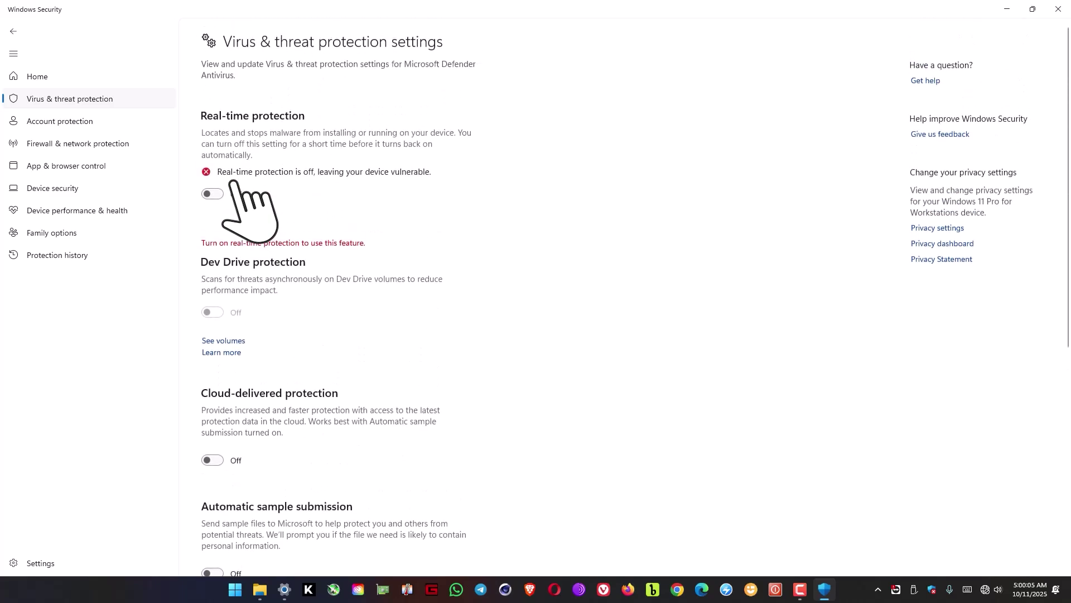
left_click(1058, 9)
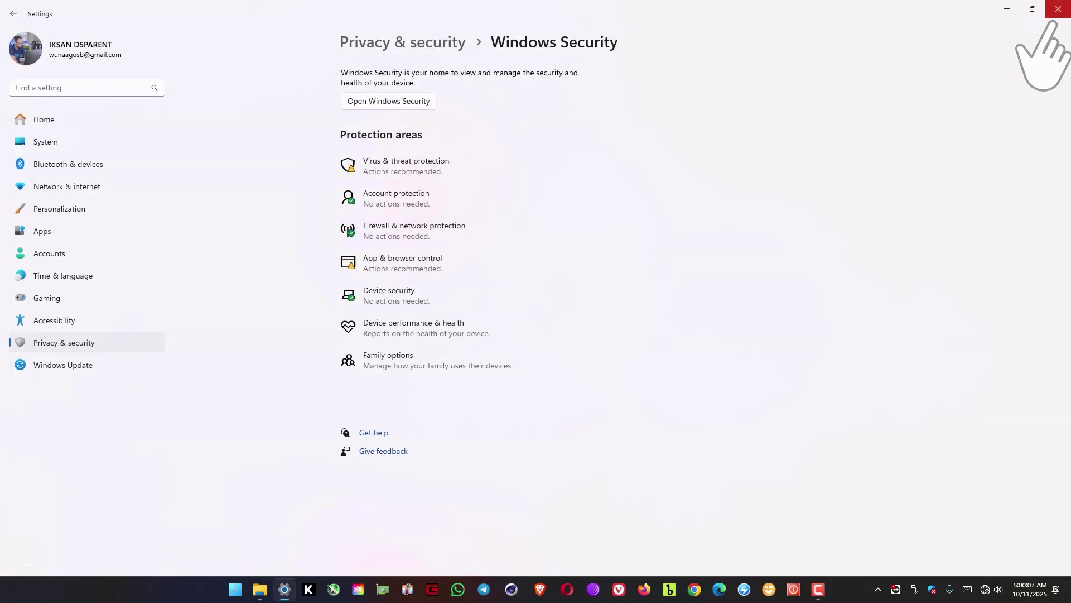
left_click(1058, 9)
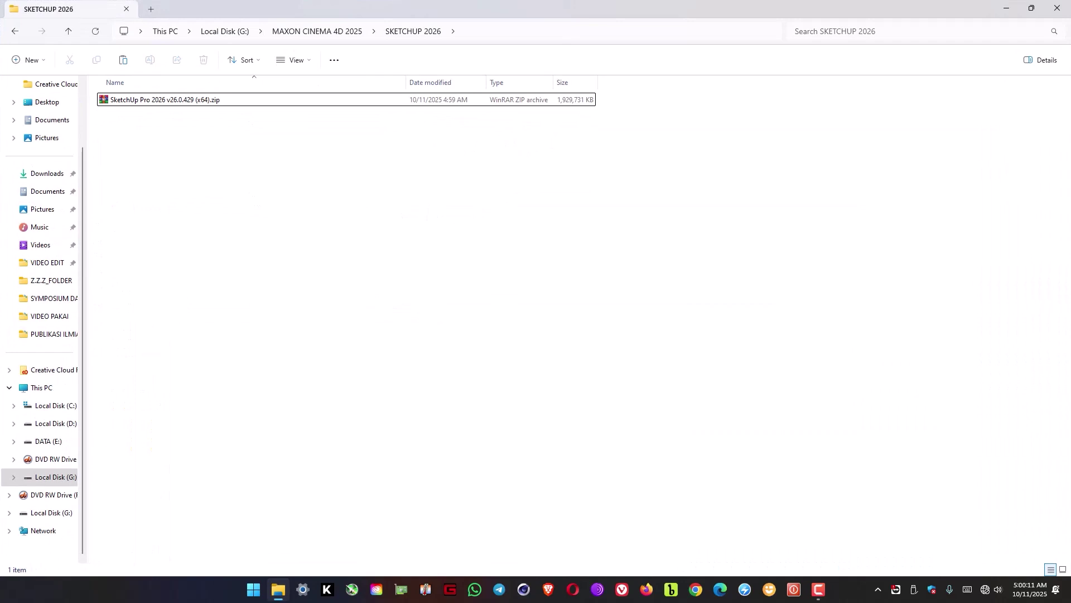
- Show files as extra large icons and extract the SketchUp Pro 2026 zip here with WinRAR
right_click(258, 260)
left_click(430, 268)
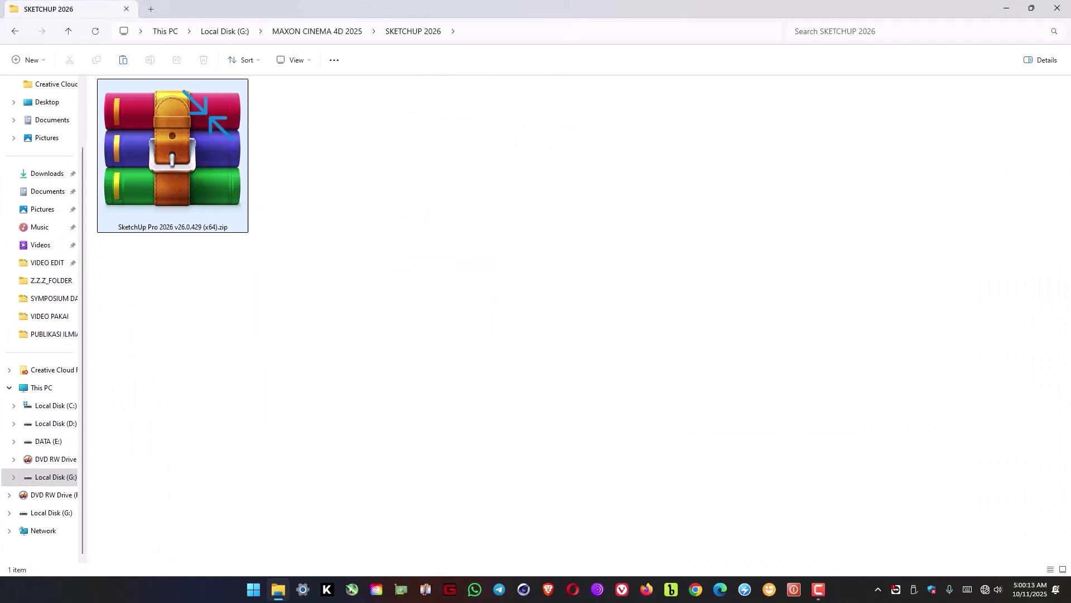
right_click(182, 179)
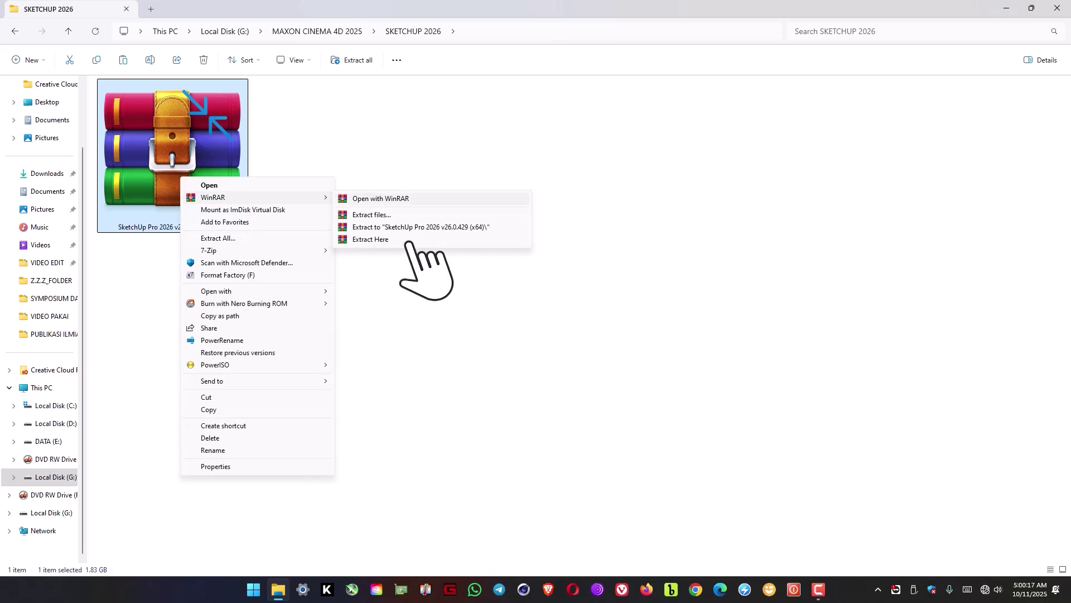
left_click(405, 227)
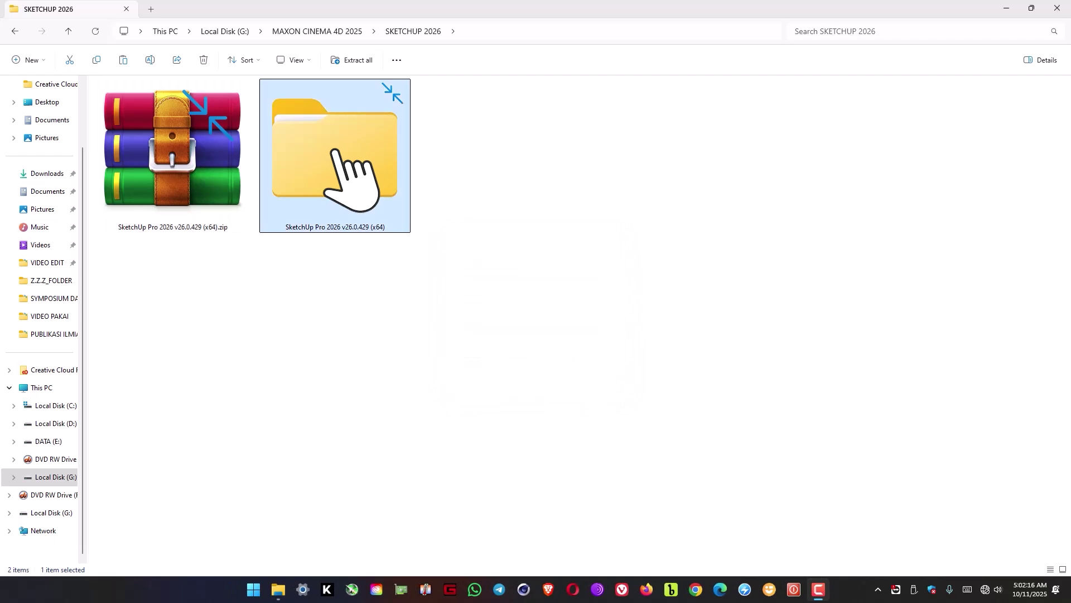
- Open the extracted SketchUp Pro and Multilingual folders and select Setup.exe
double_click(335, 152)
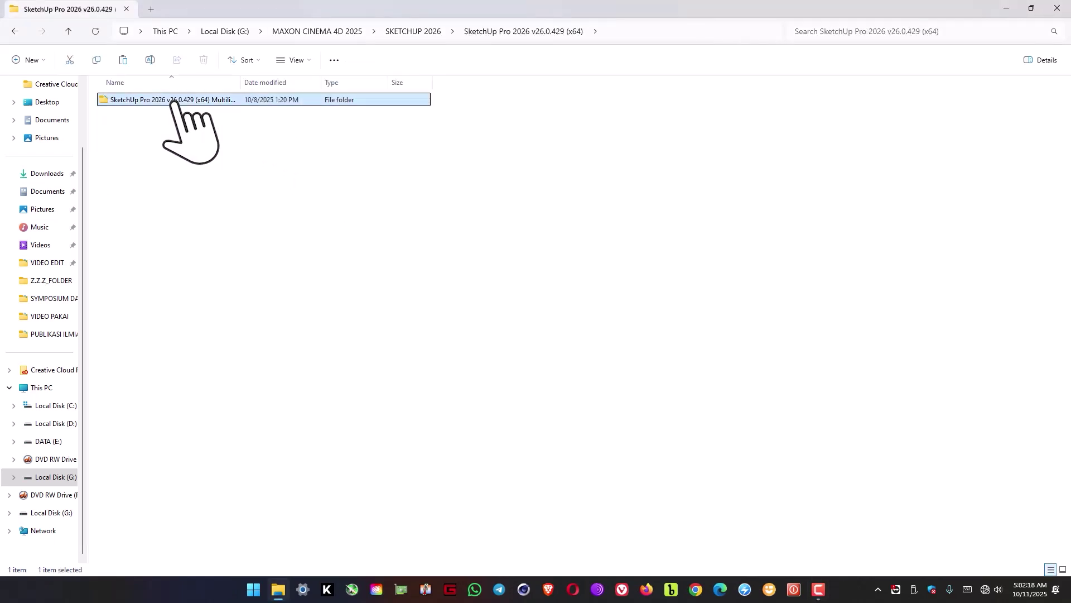
double_click(174, 102)
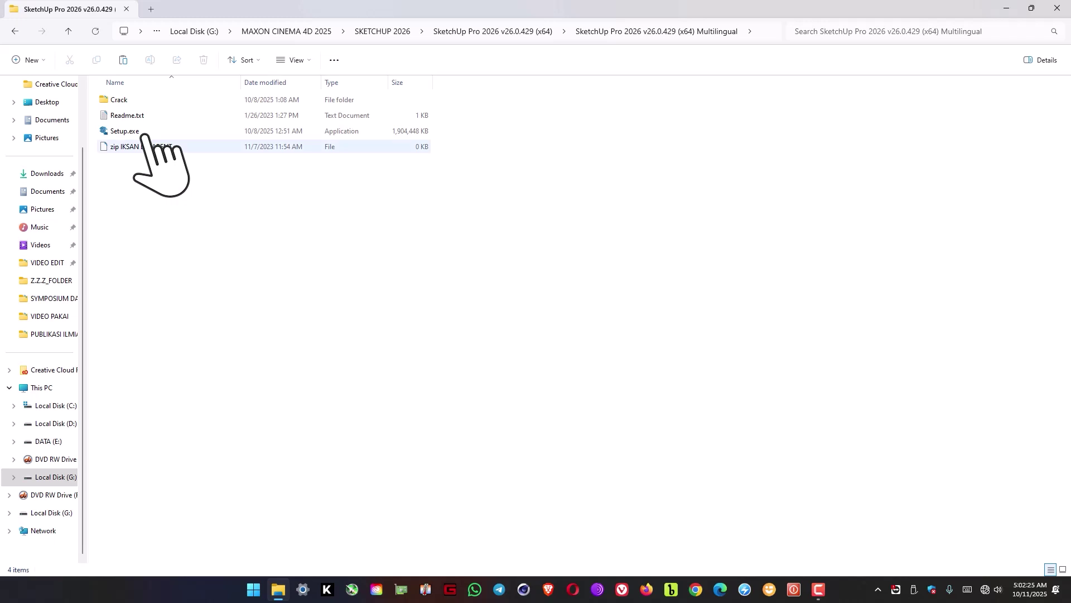
left_click(144, 133)
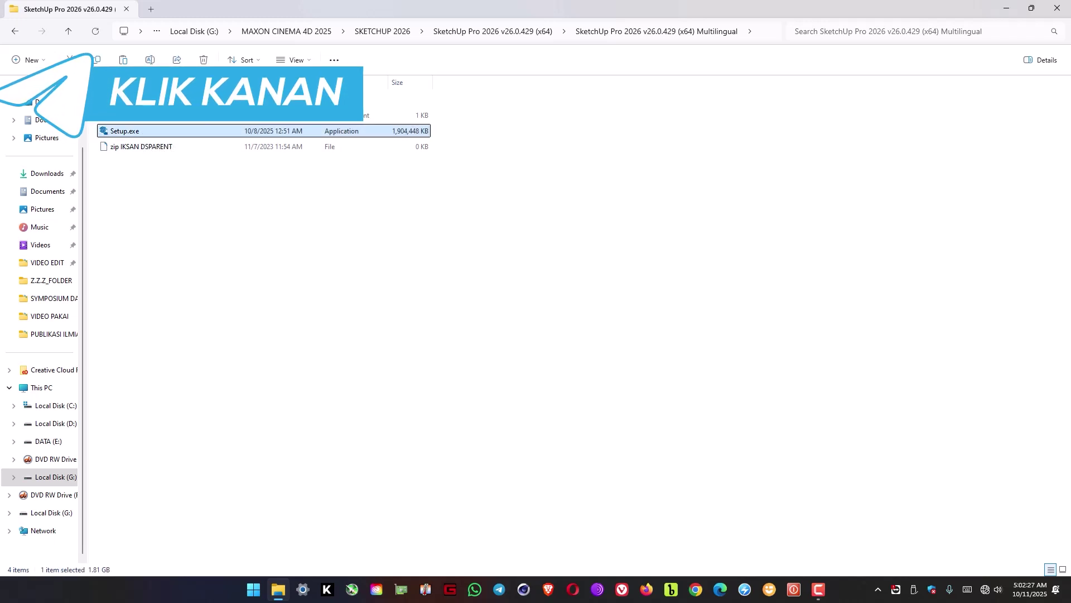
- Run Setup.exe as administrator and install SketchUp 2026 with V-Ray for SketchUp included
right_click(128, 134)
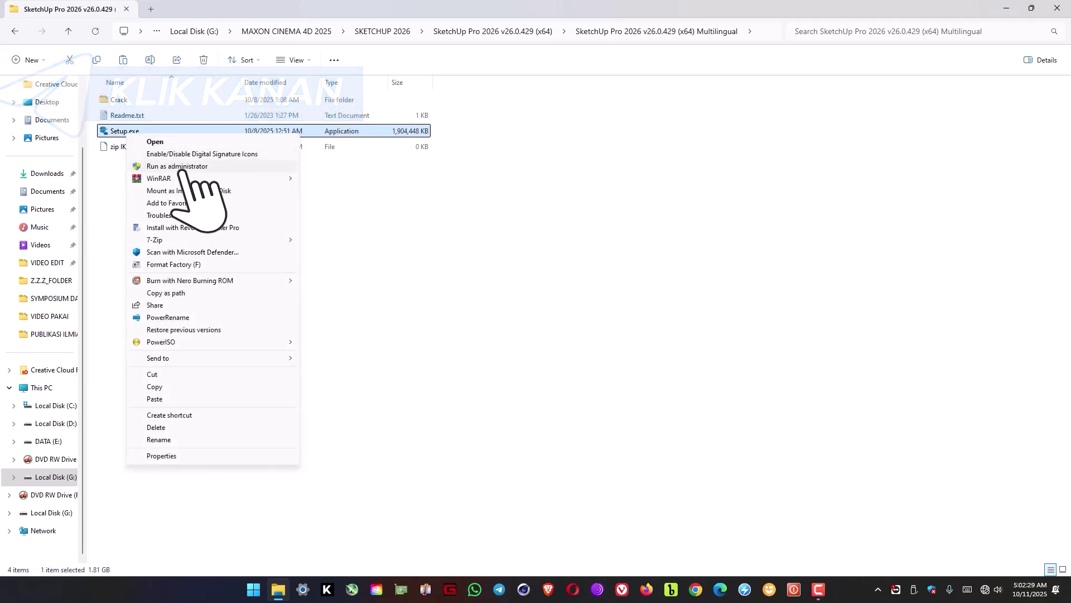
left_click(178, 166)
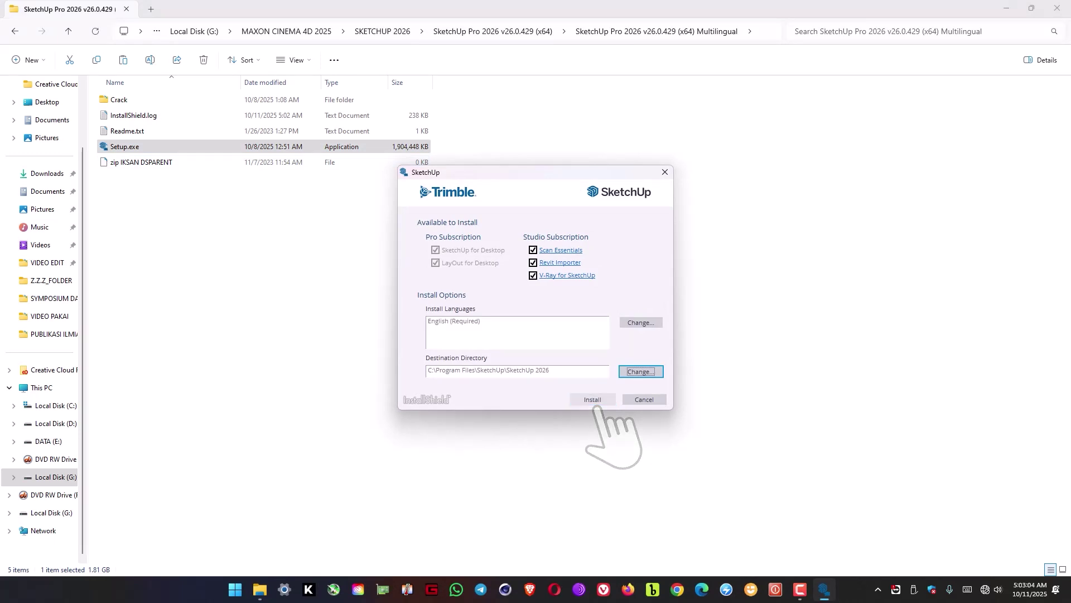
key("Return")
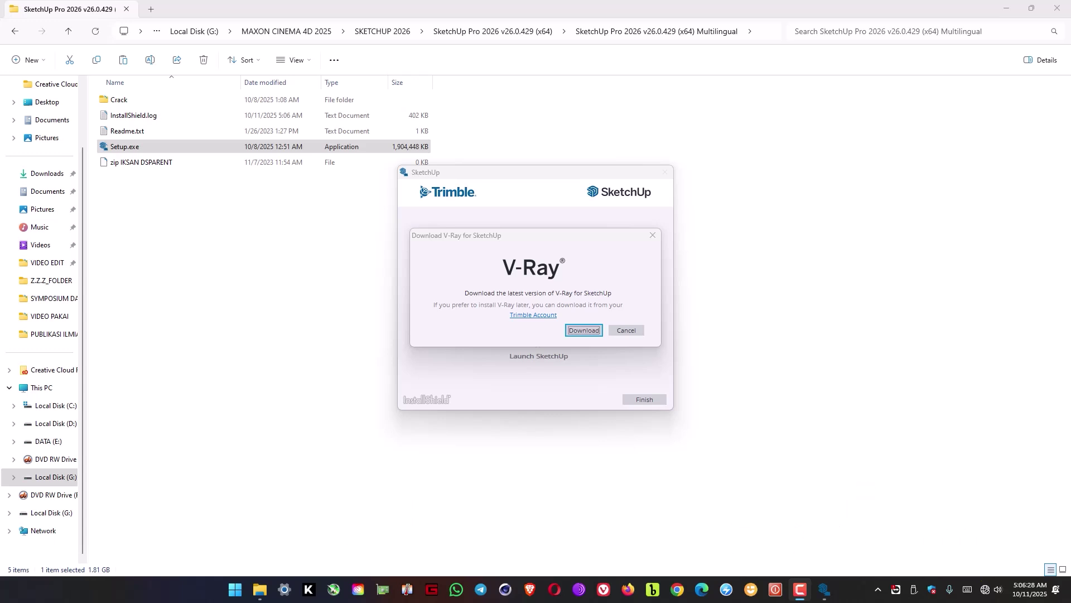
- Accept the V-Ray download, finish the SketchUp installer, and dismiss the website's cookie notice
left_click(583, 330)
key("Return")
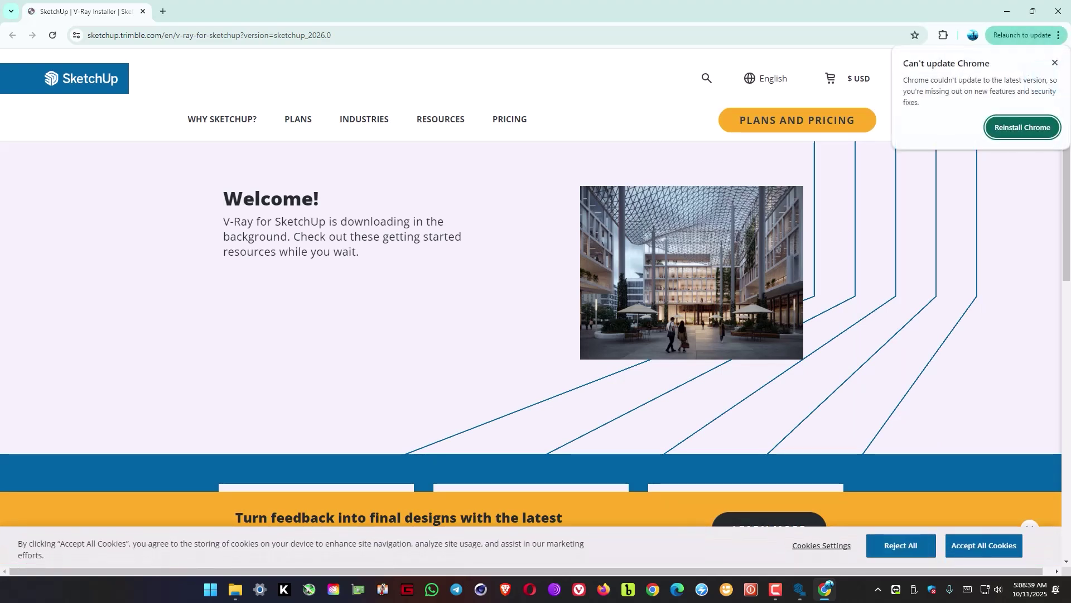
left_click(901, 546)
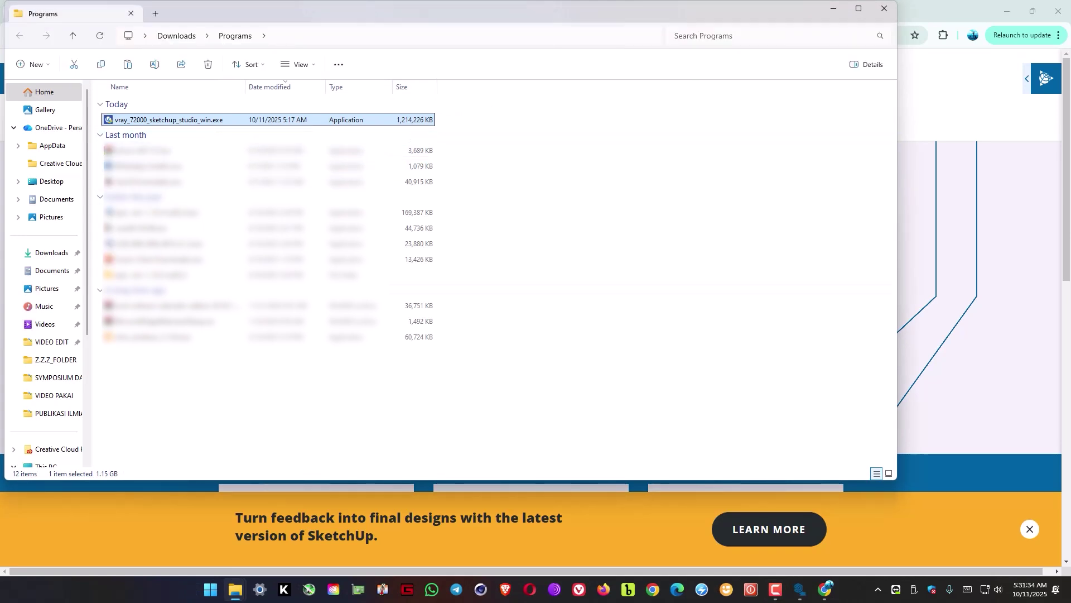
- Maximize the Downloads window and run the V-Ray installer as administrator
key("super+Up")
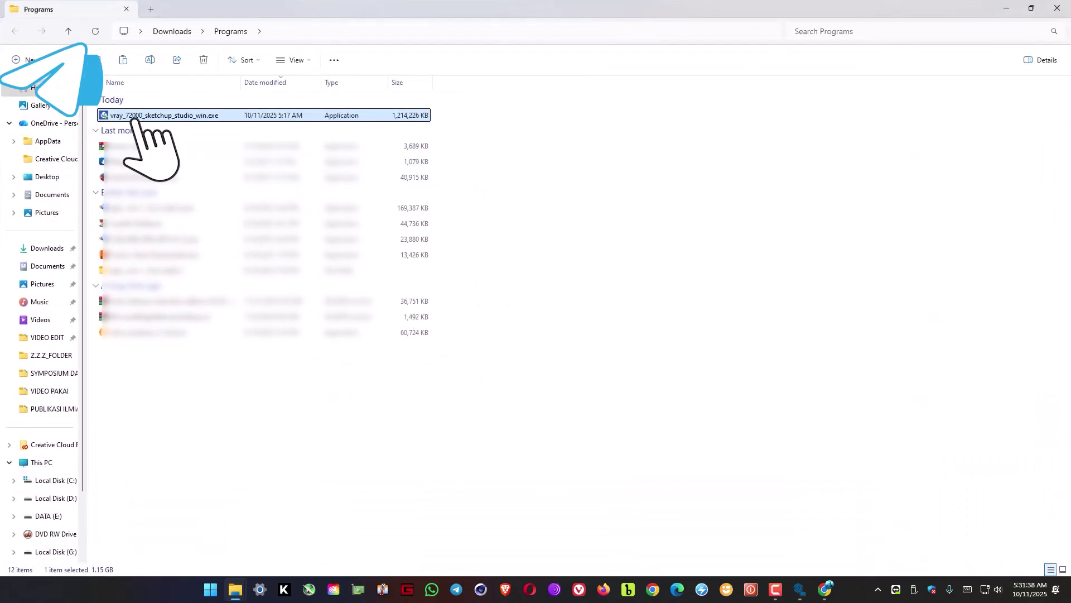
right_click(164, 117)
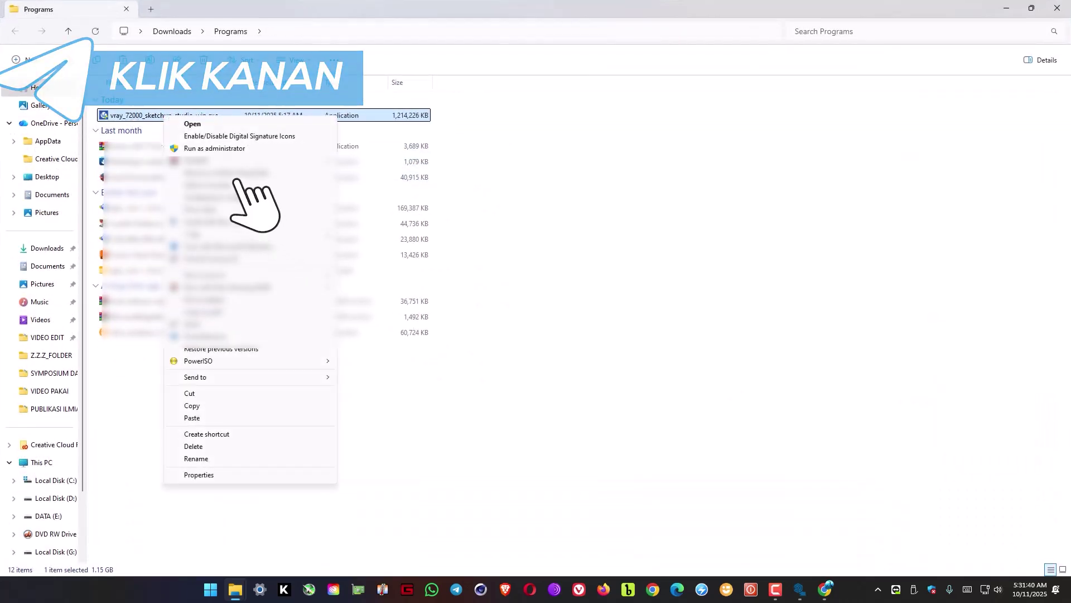
left_click(223, 148)
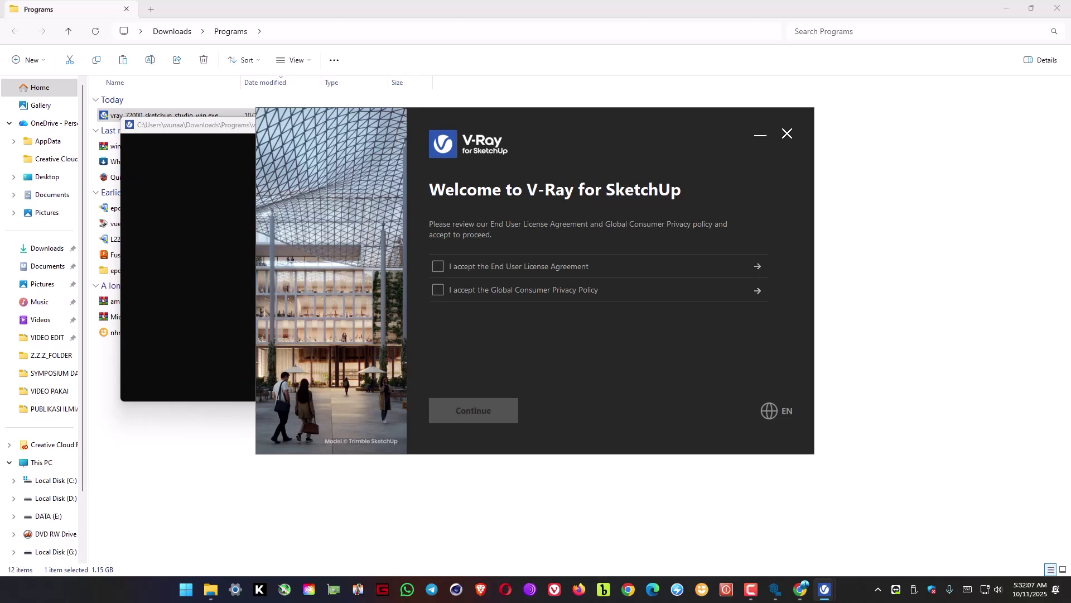
- Accept the EULA and privacy policy, install V-Ray into SketchUp 2026, and click Done
left_click(438, 266)
left_click(438, 290)
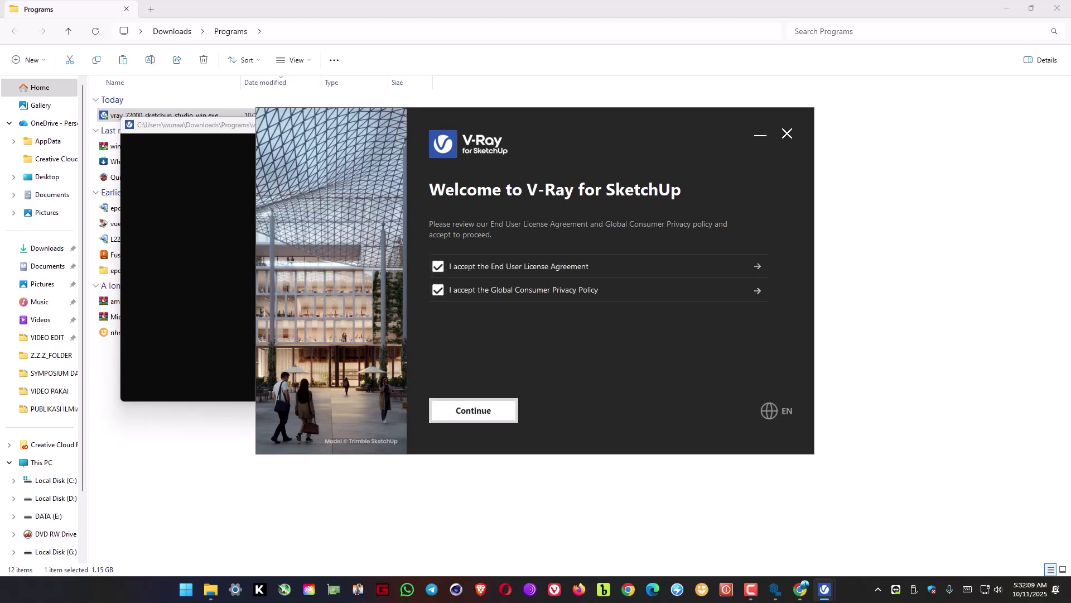
left_click(478, 411)
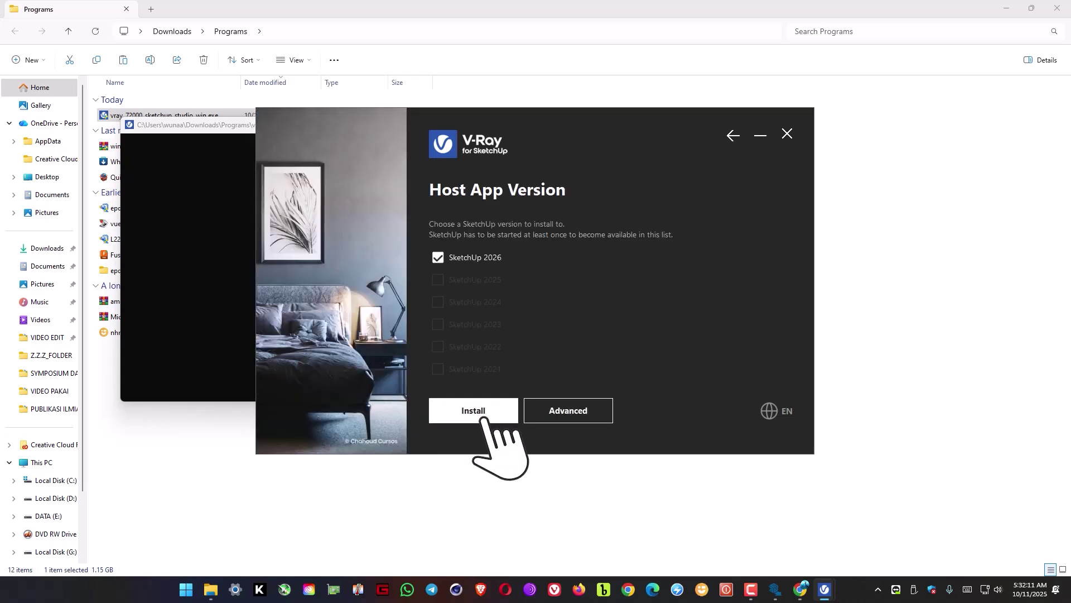
left_click(483, 417)
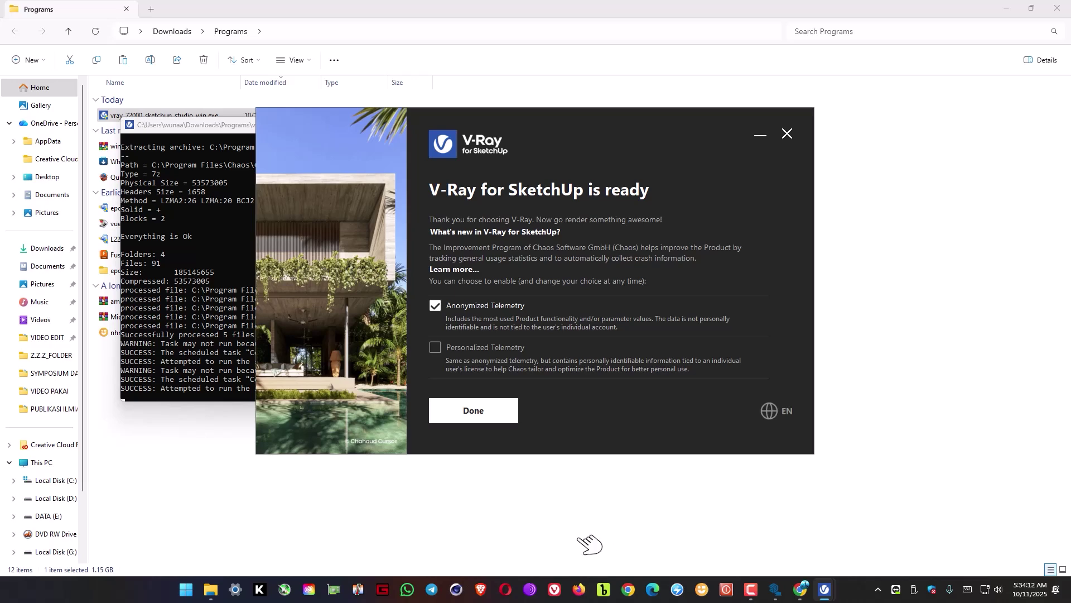
left_click(479, 414)
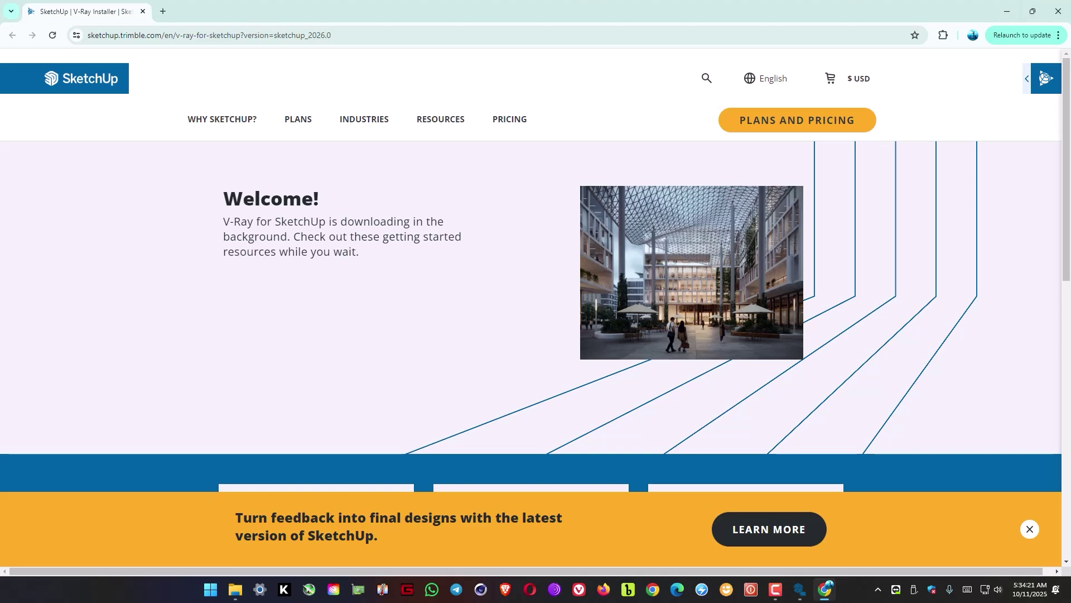
- Close Chrome, finish the SketchUp 2026 setup, and open the Crack folder
left_click(1058, 12)
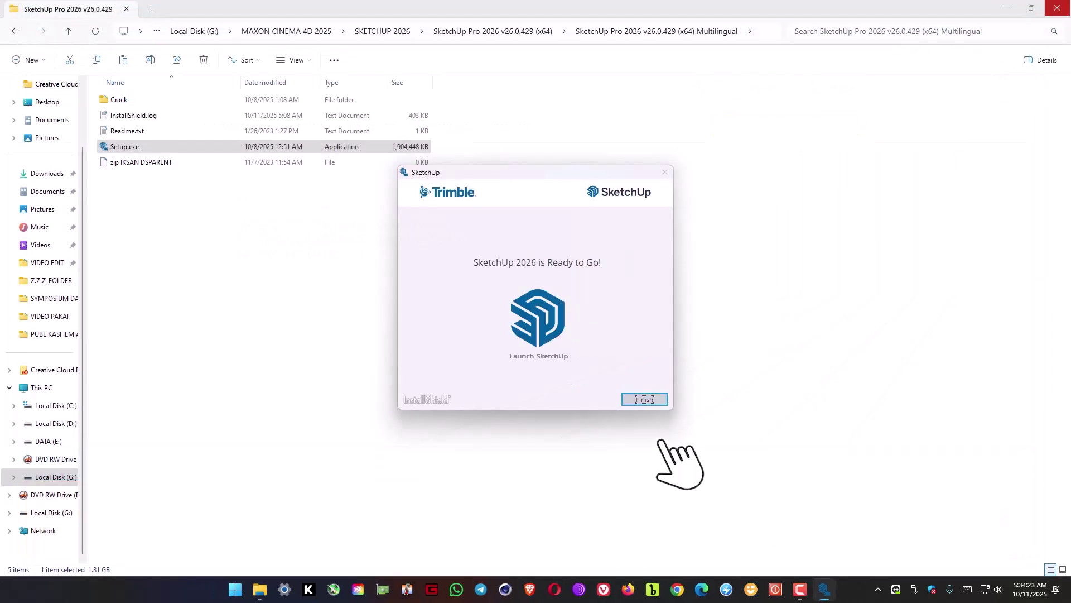
left_click(646, 400)
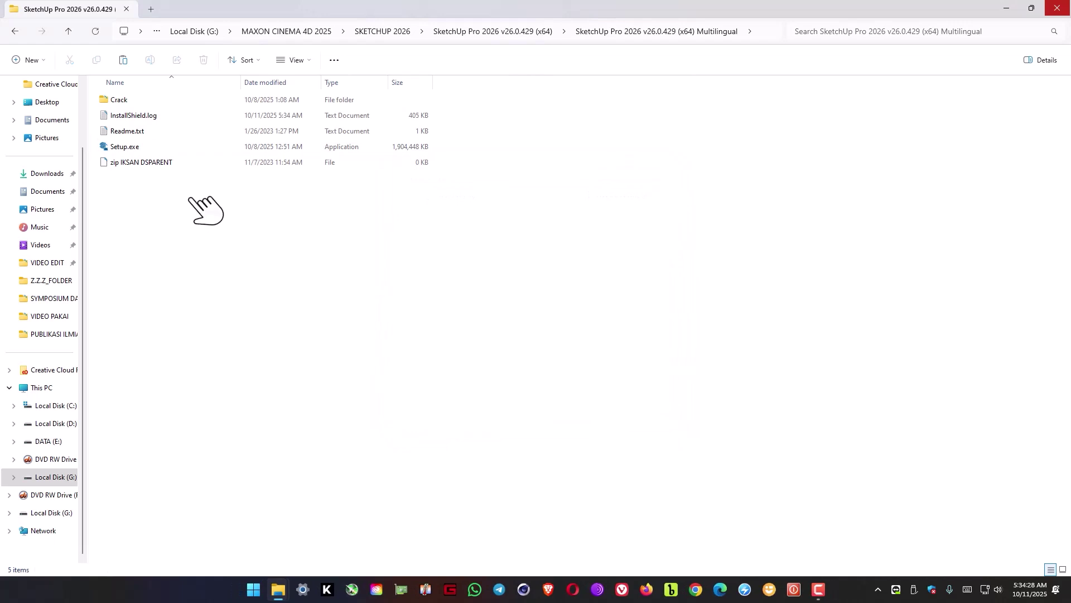
double_click(120, 102)
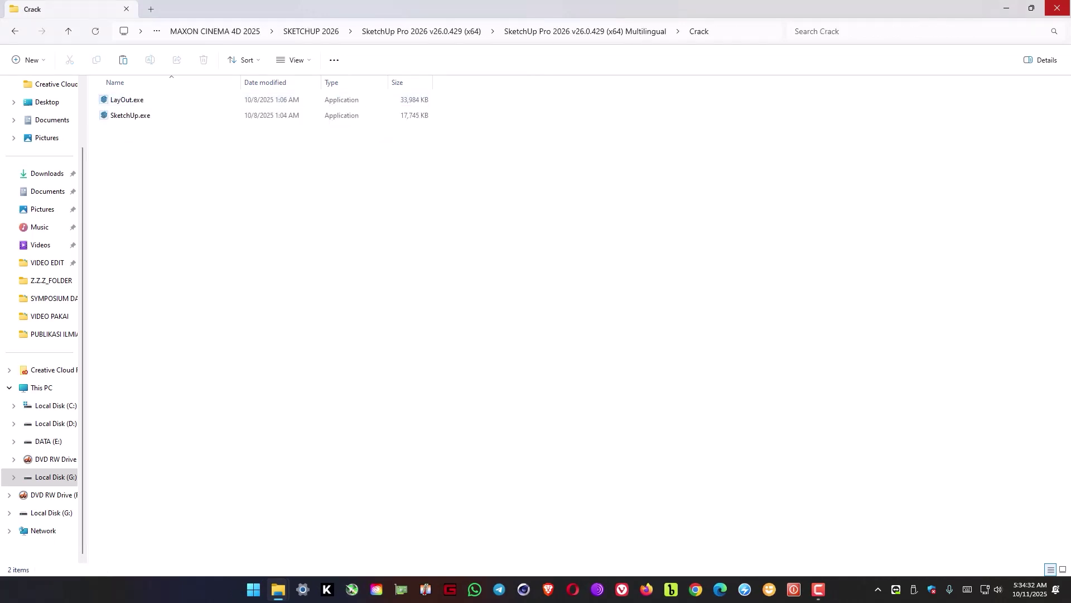
- Copy SketchUp.exe from the Crack folder
left_click(130, 115)
left_click(130, 115)
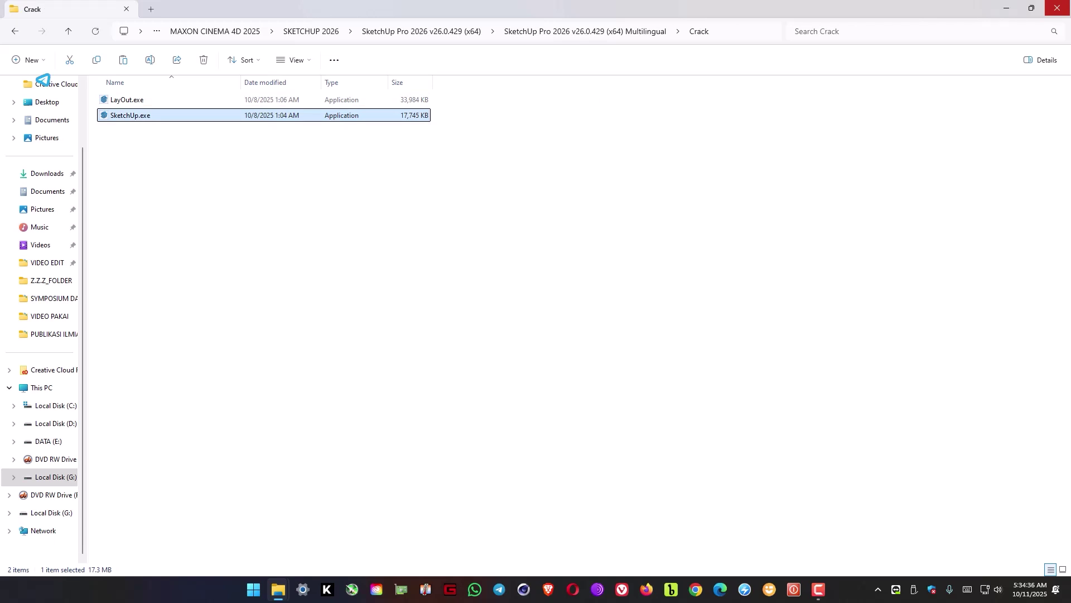
right_click(130, 117)
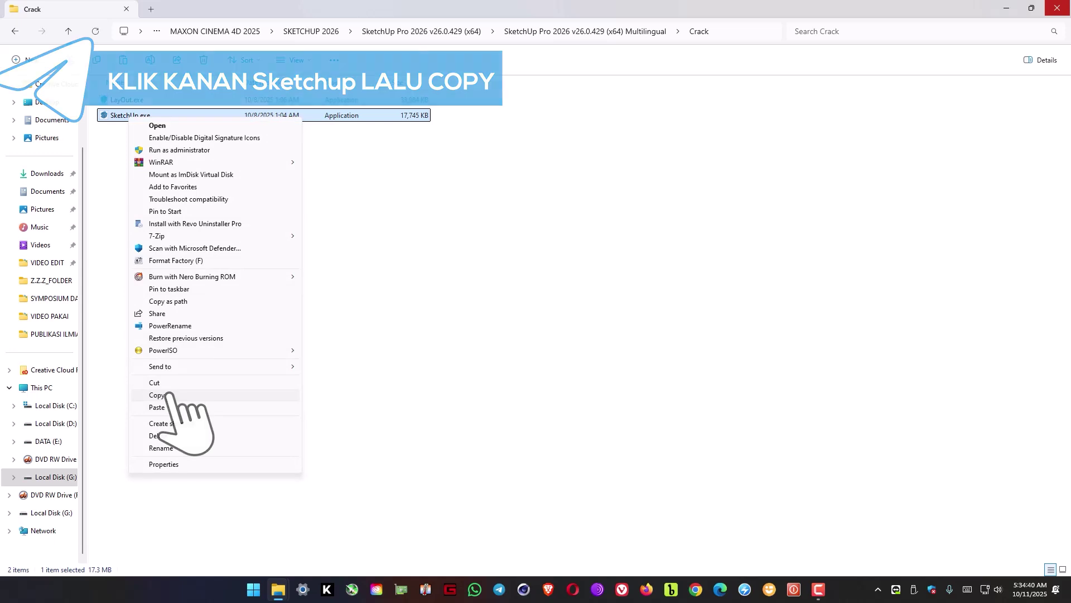
left_click(156, 395)
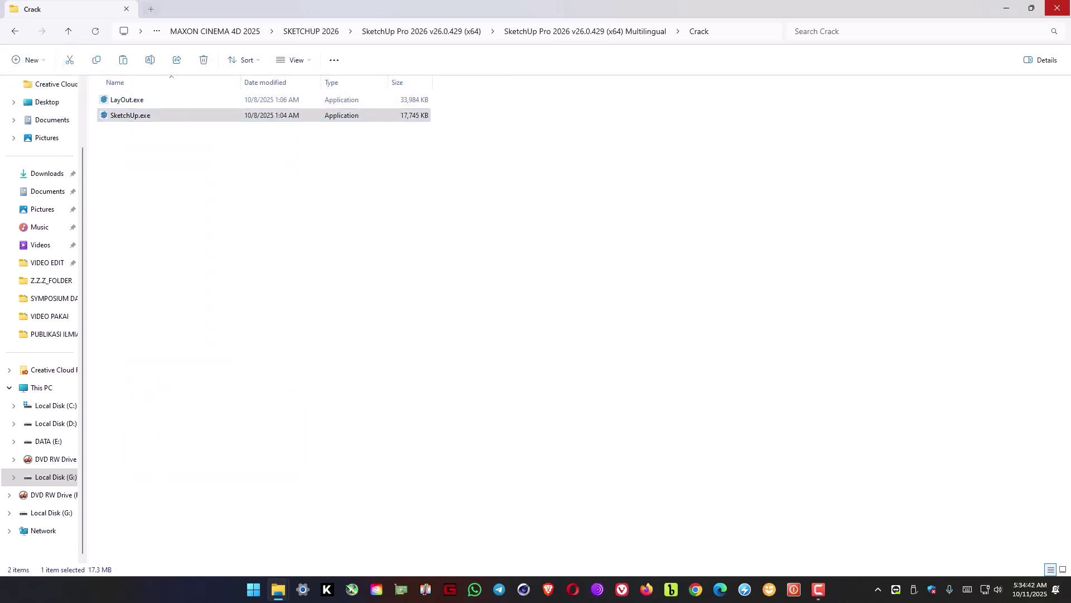
- In a new tab, open C:\Program Files\SketchUp\SketchUp 2026\SketchUp
key("ctrl+t")
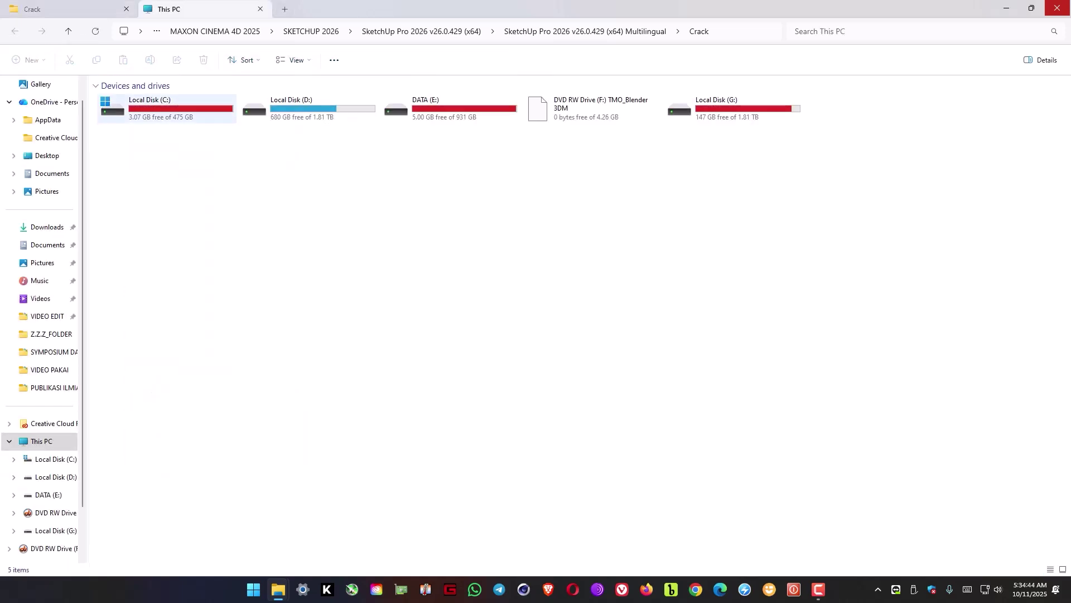
double_click(162, 109)
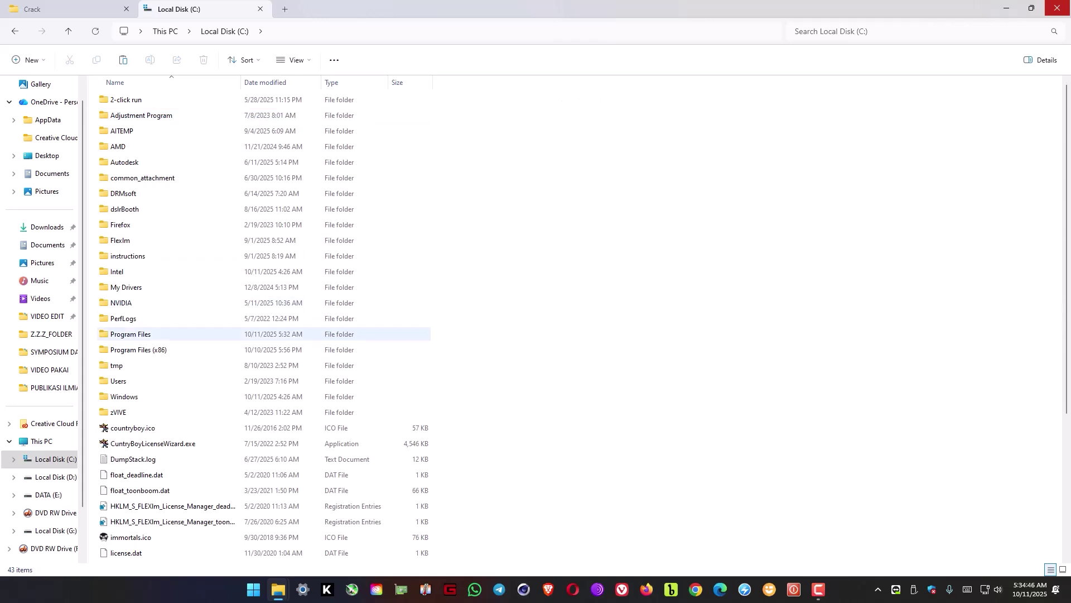
double_click(131, 333)
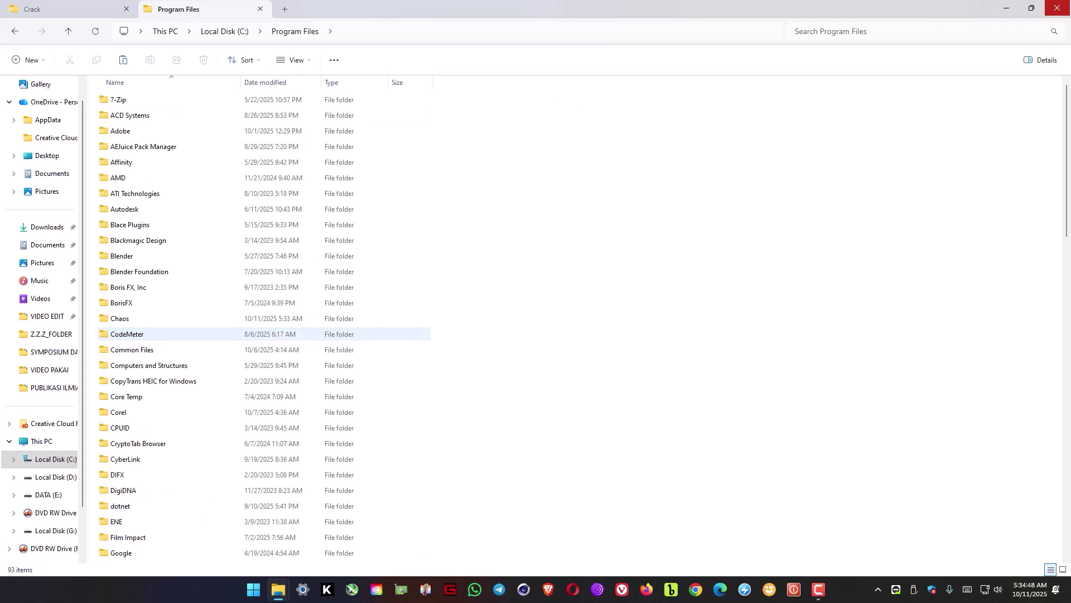
scroll(131, 334, "down", 5)
scroll(131, 333, "down", 2)
scroll(131, 334, "down", 2)
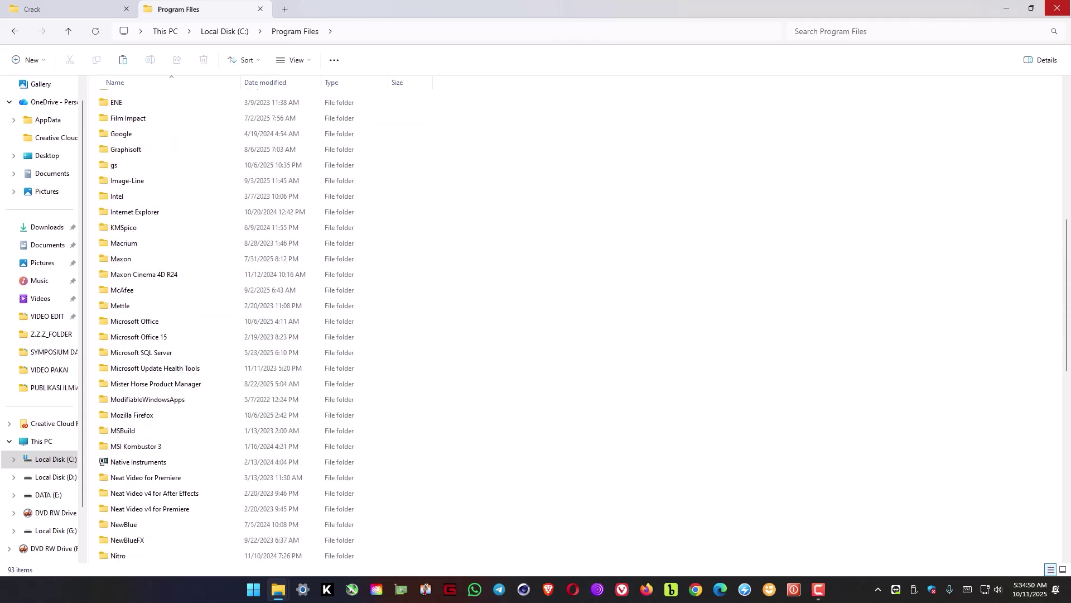
scroll(131, 334, "down", 4)
scroll(130, 334, "down", 1)
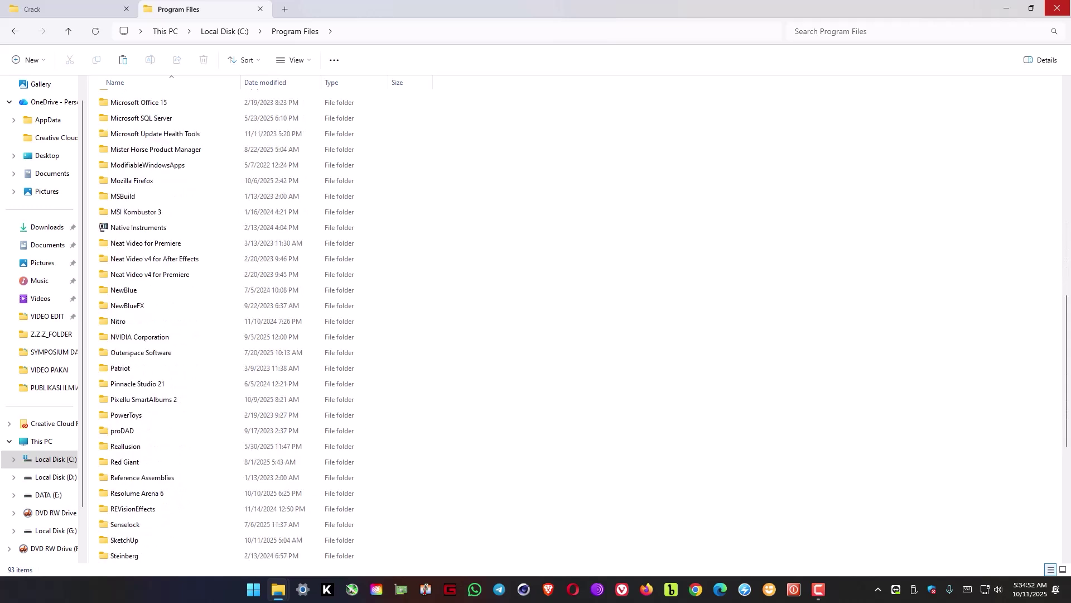
scroll(203, 330, "down", 1)
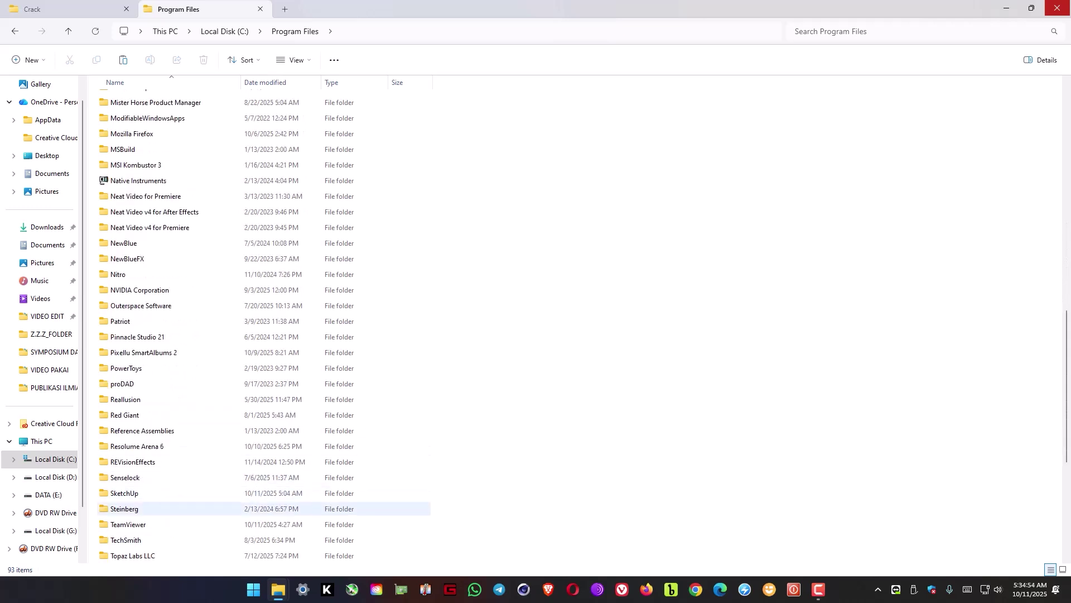
double_click(147, 493)
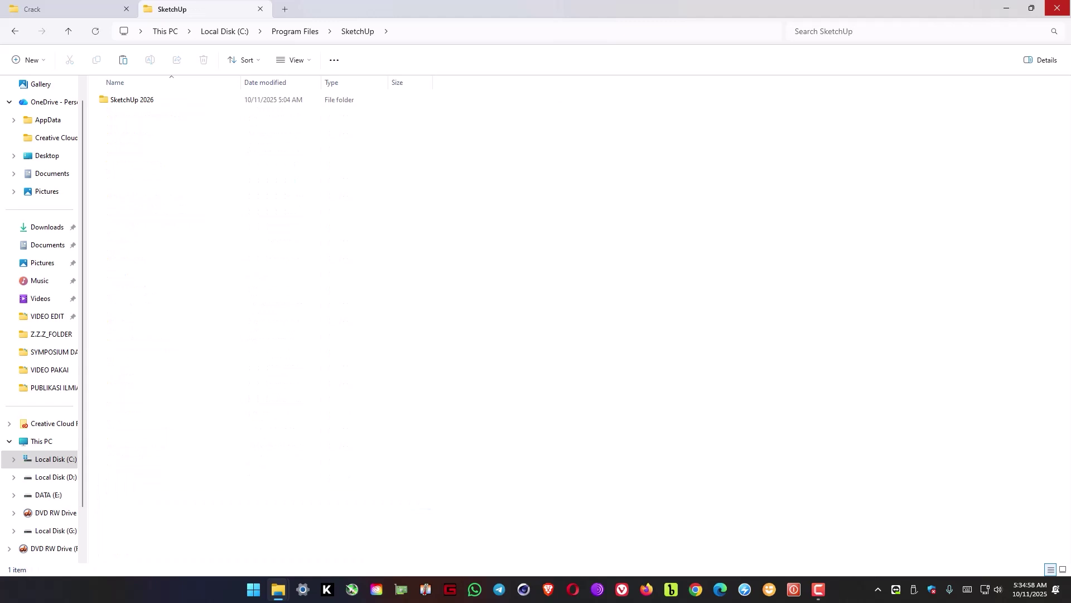
double_click(132, 99)
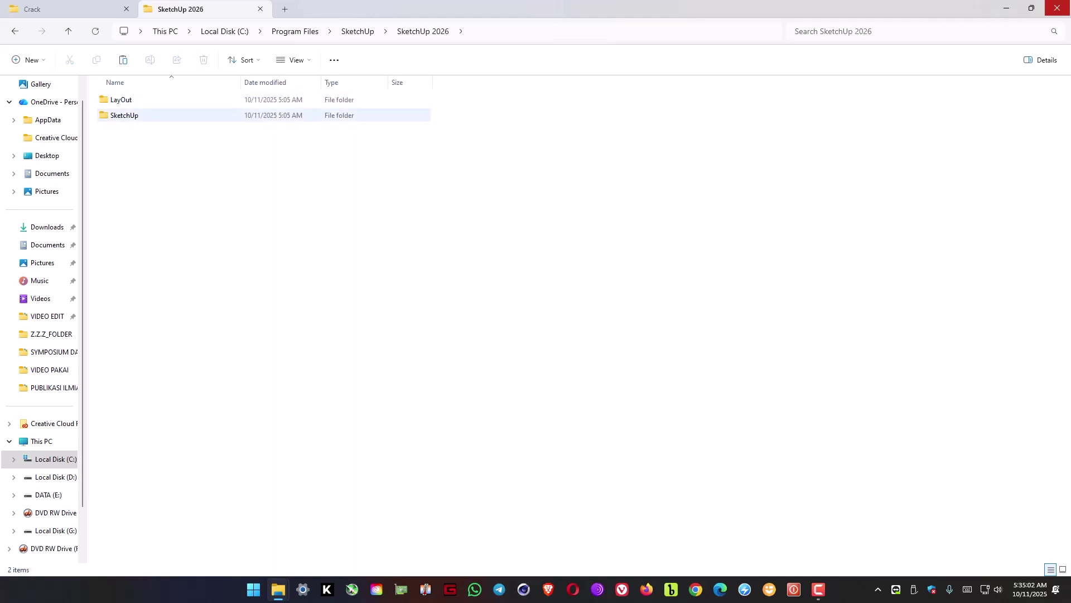
double_click(124, 115)
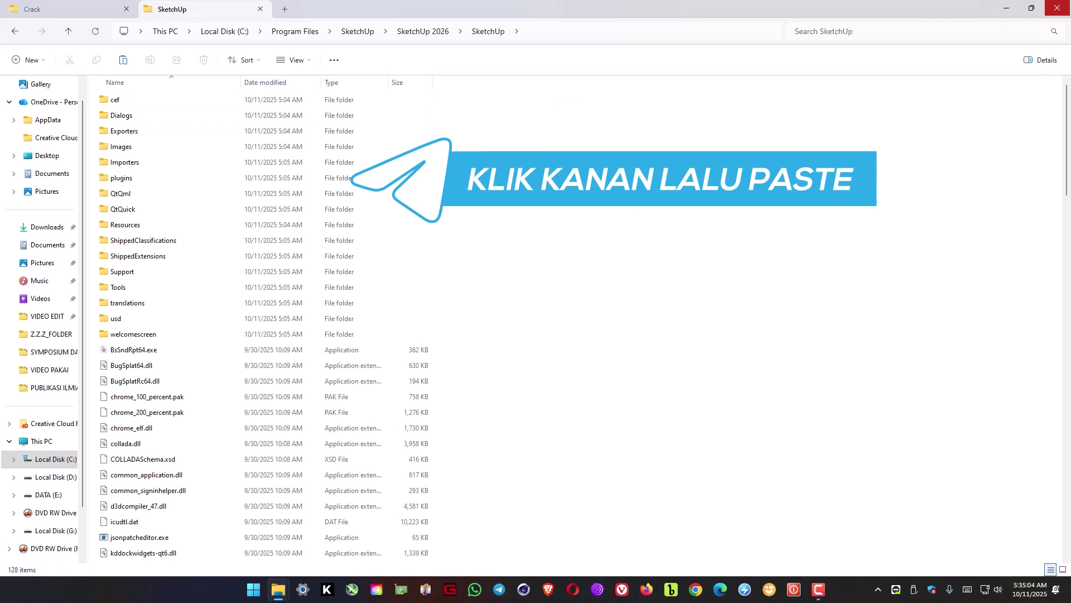
- Paste SketchUp.exe over the existing file with admin permission, then return to the Crack tab
right_click(619, 221)
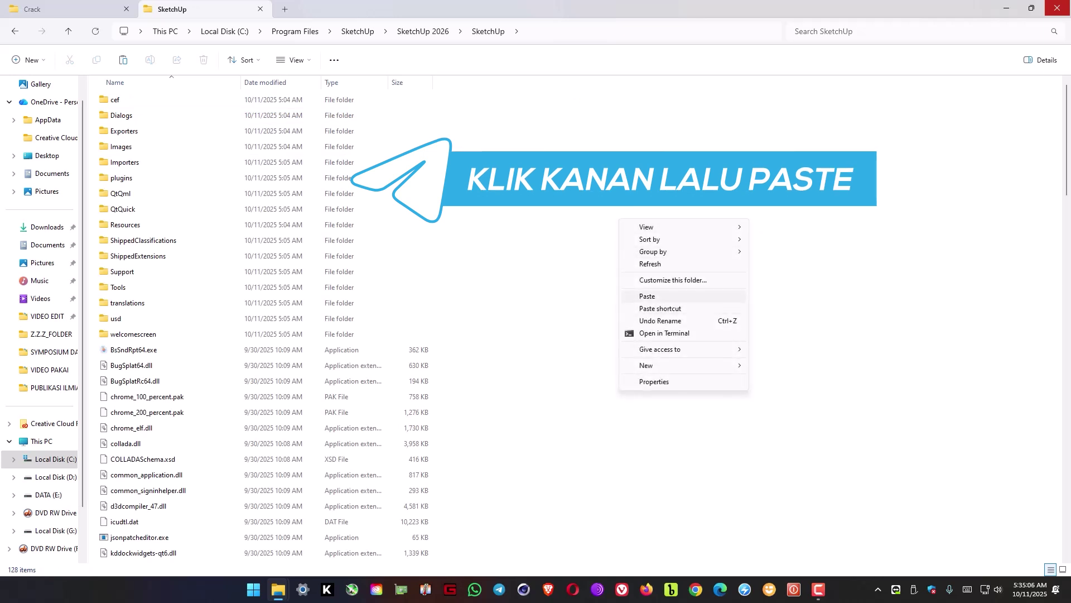
left_click(647, 296)
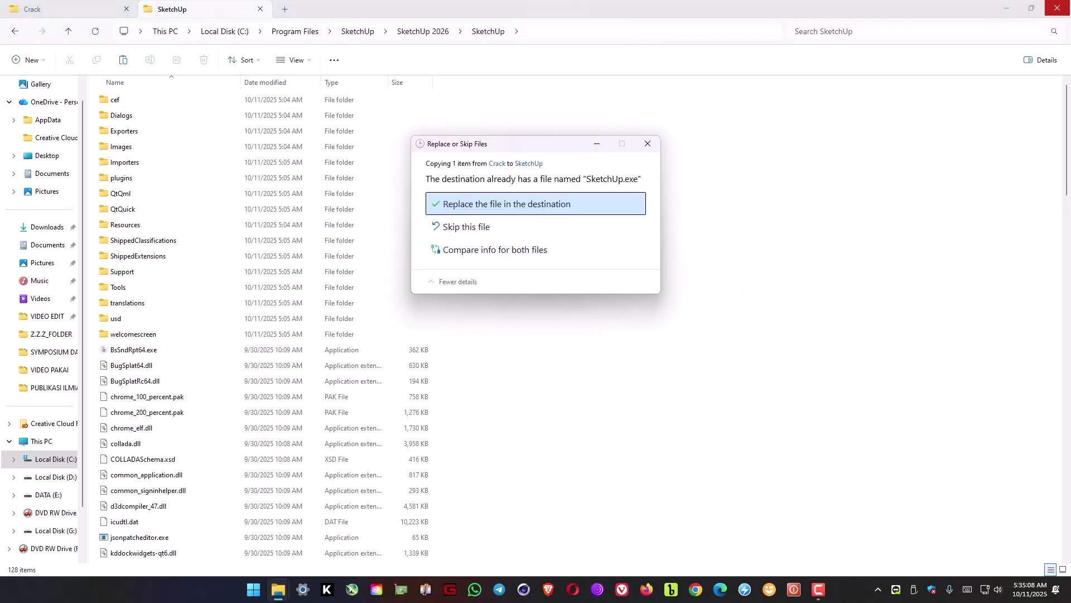
left_click(507, 204)
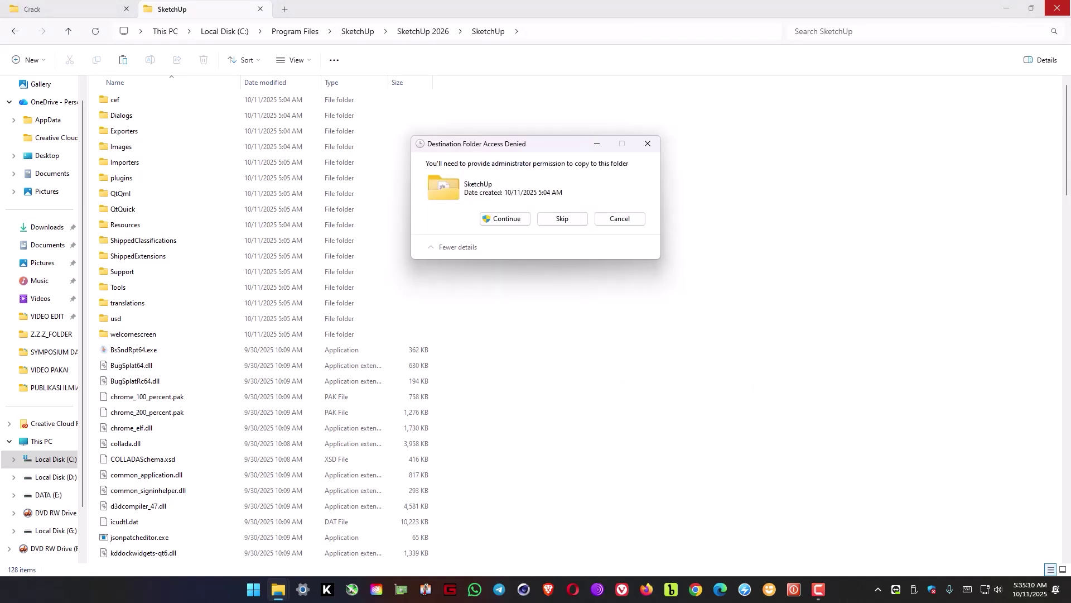
key("Return")
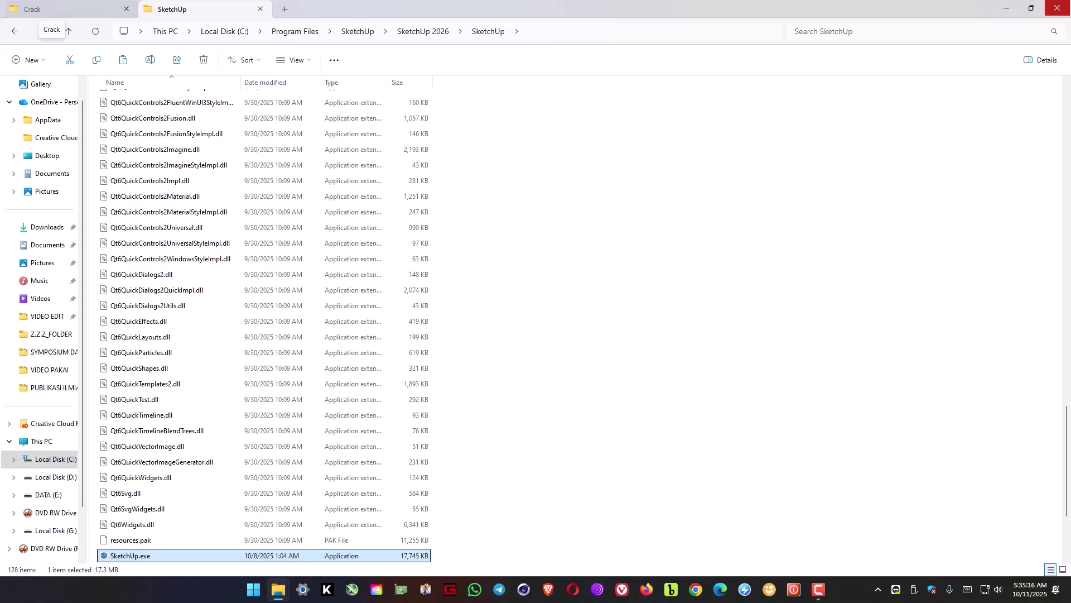
left_click(48, 9)
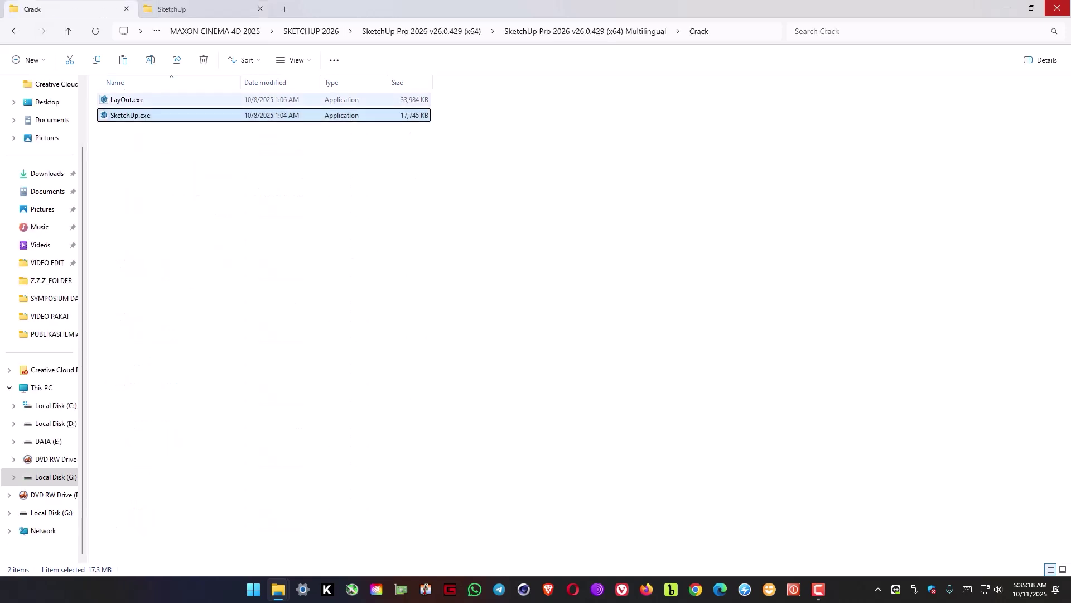
- Copy LayOut.exe from Crack and open the SketchUp 2026 LayOut folder in the other tab
left_click(125, 99)
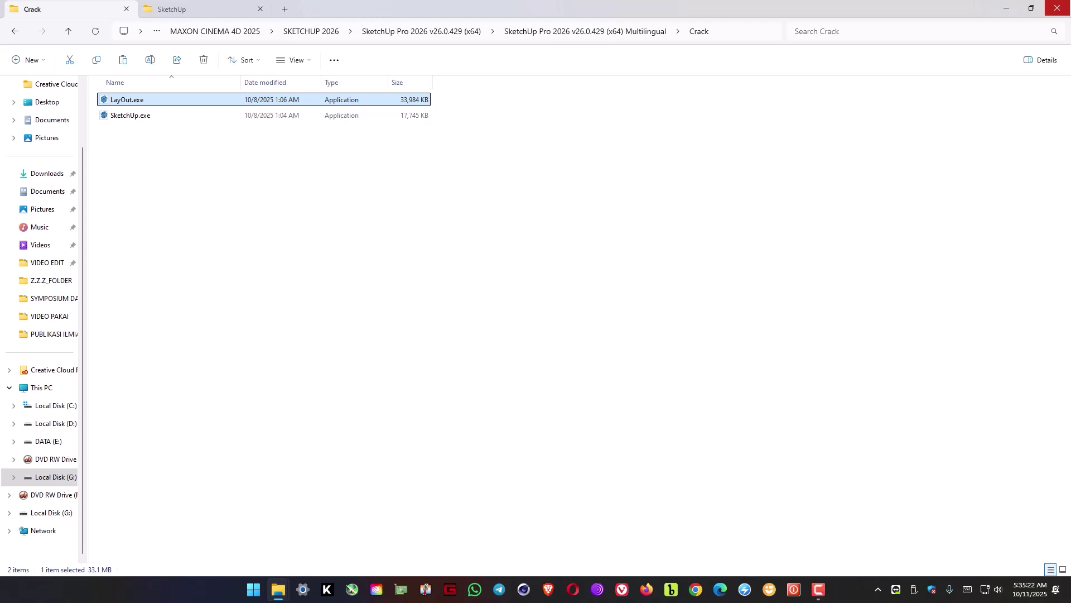
right_click(125, 101)
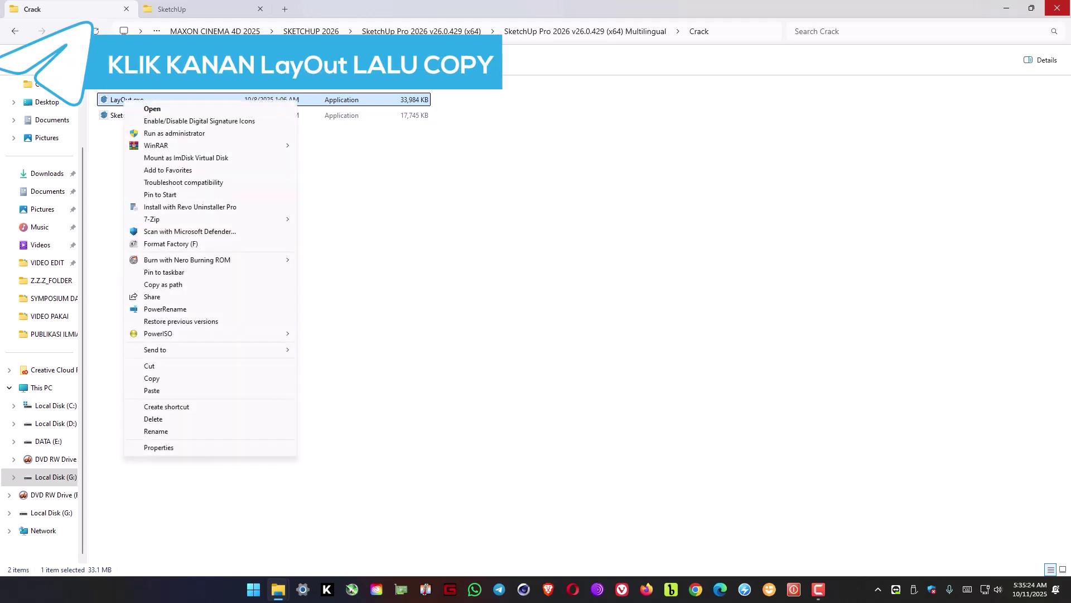
left_click(152, 378)
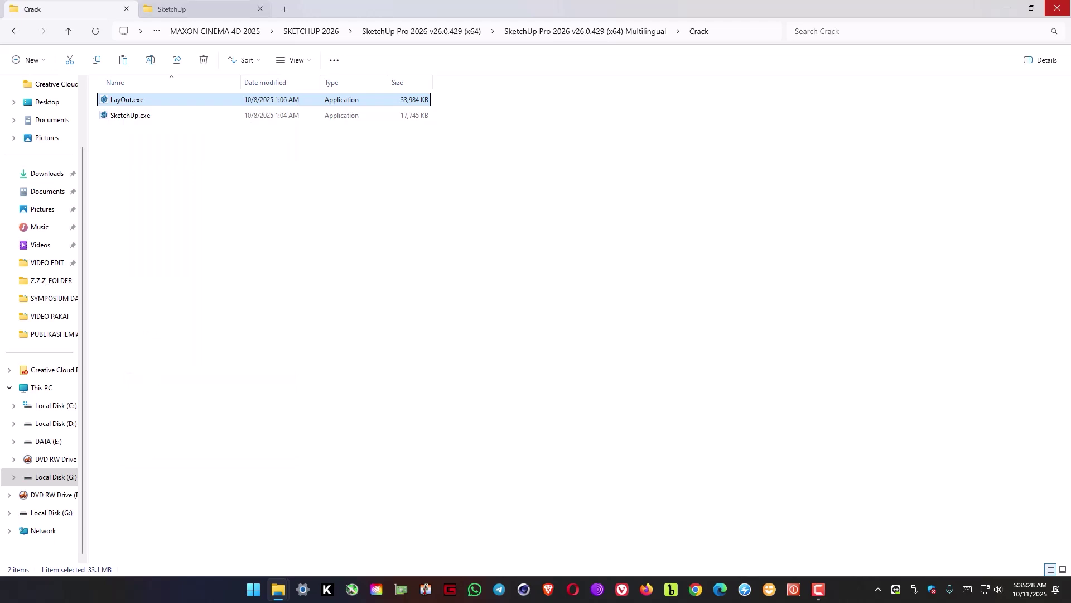
key("ctrl+Tab")
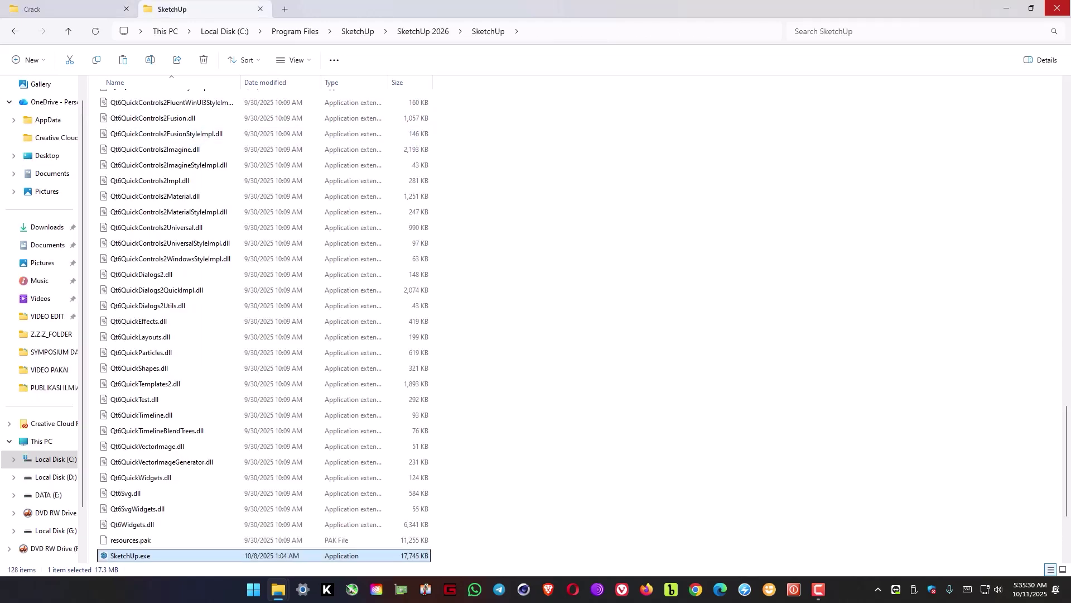
key("alt+Left")
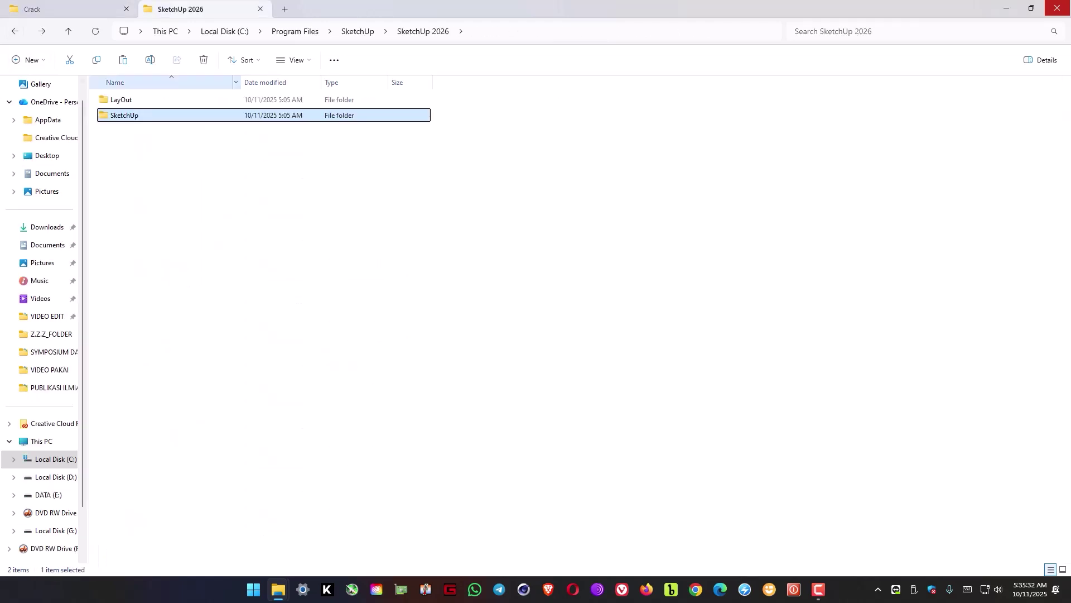
double_click(120, 99)
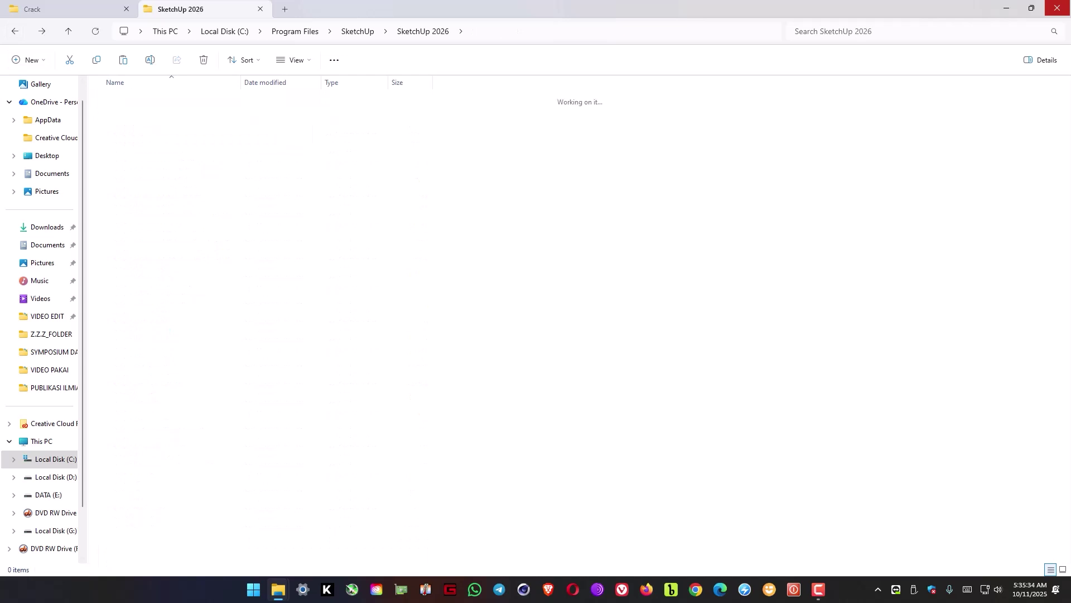
- Paste LayOut.exe over the existing file with admin permission and close File Explorer
right_click(532, 202)
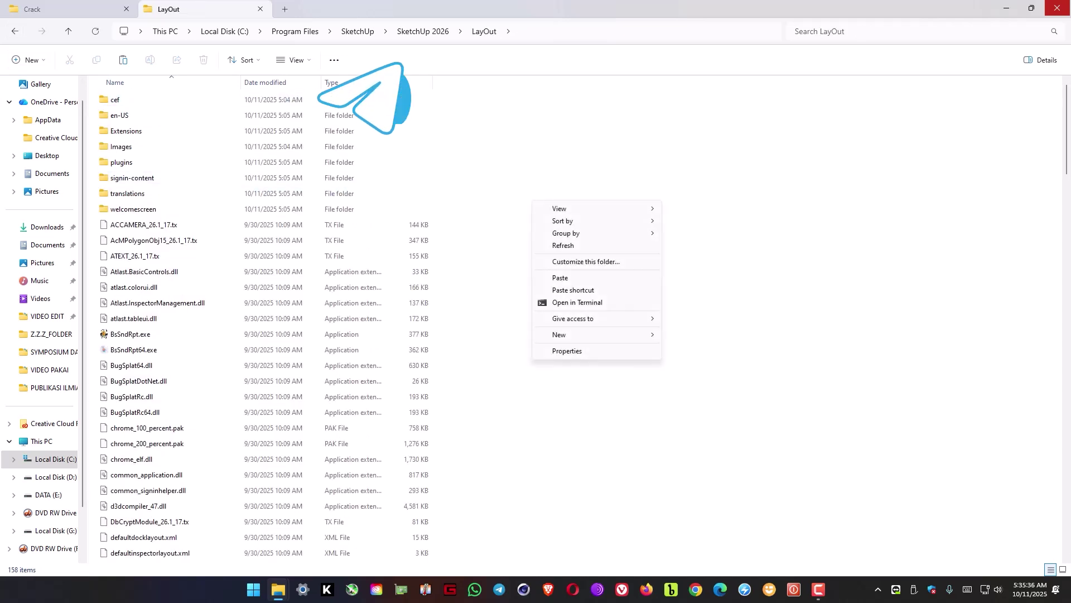
left_click(560, 277)
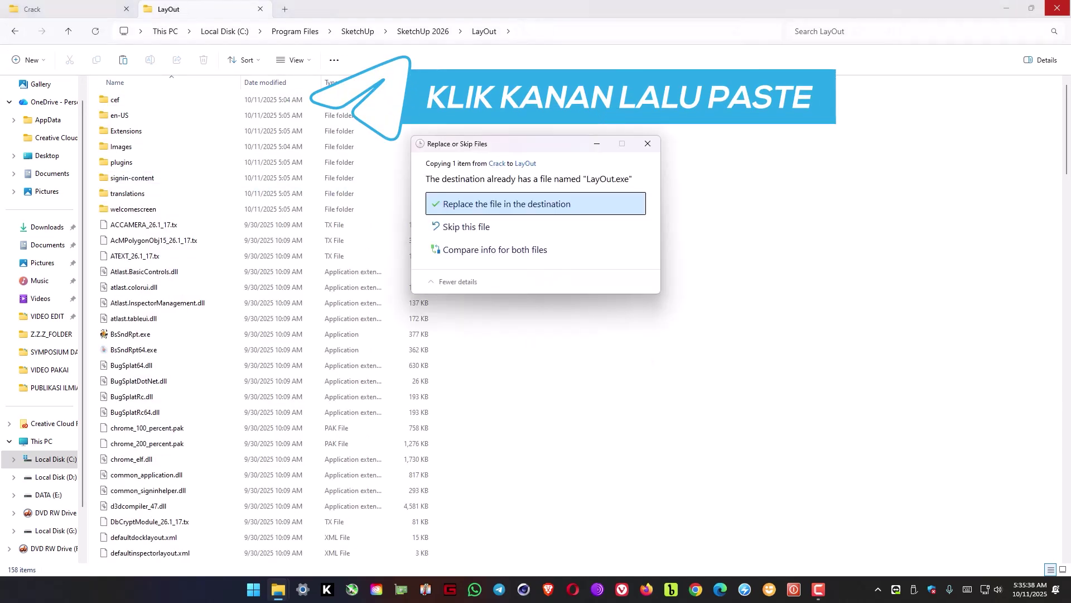
key("Return")
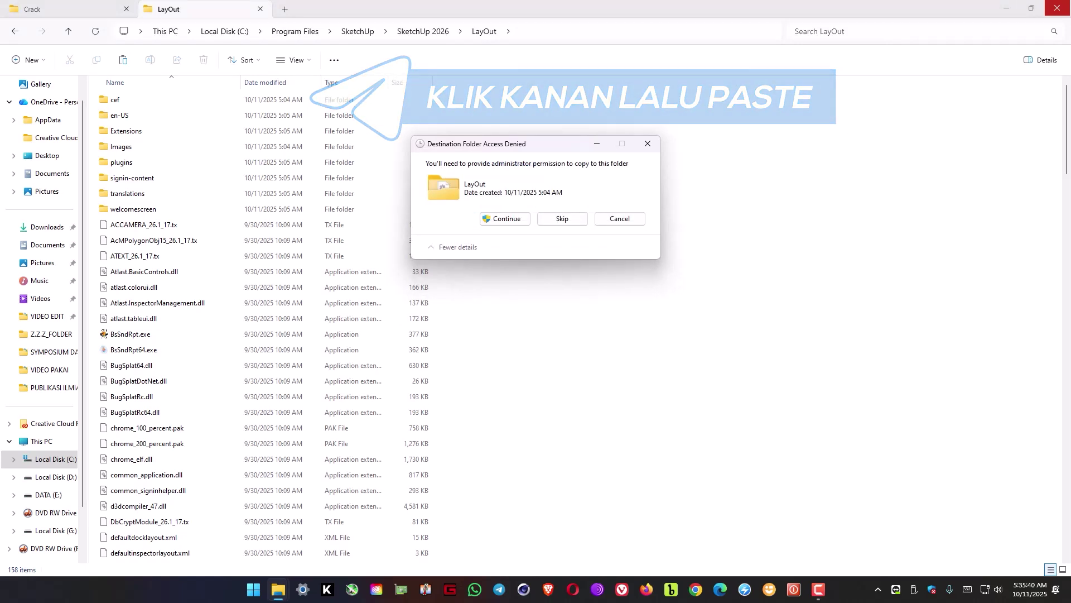
key("Return")
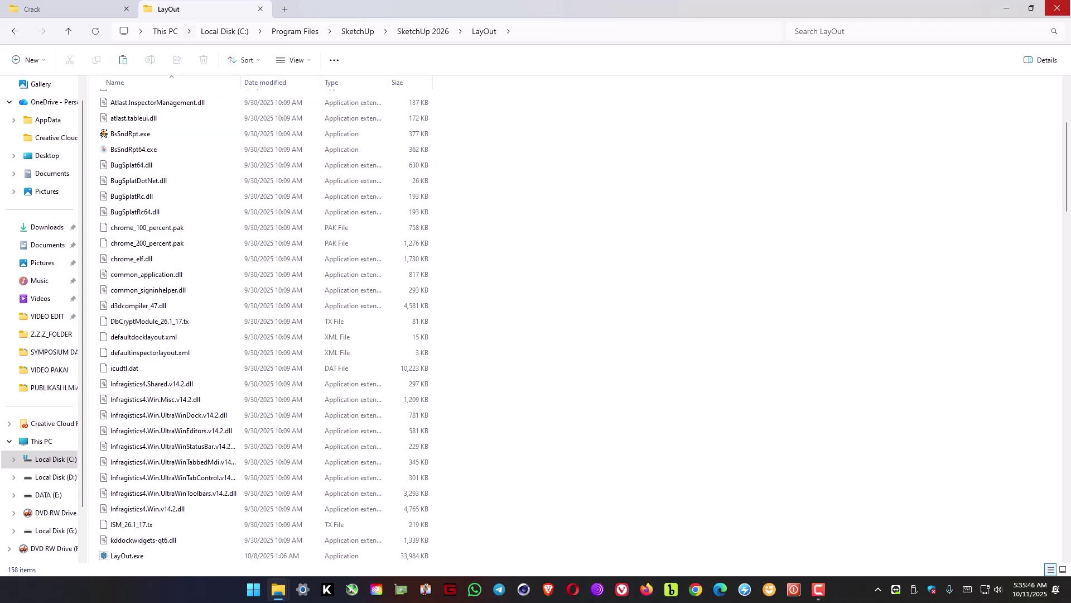
left_click(1057, 7)
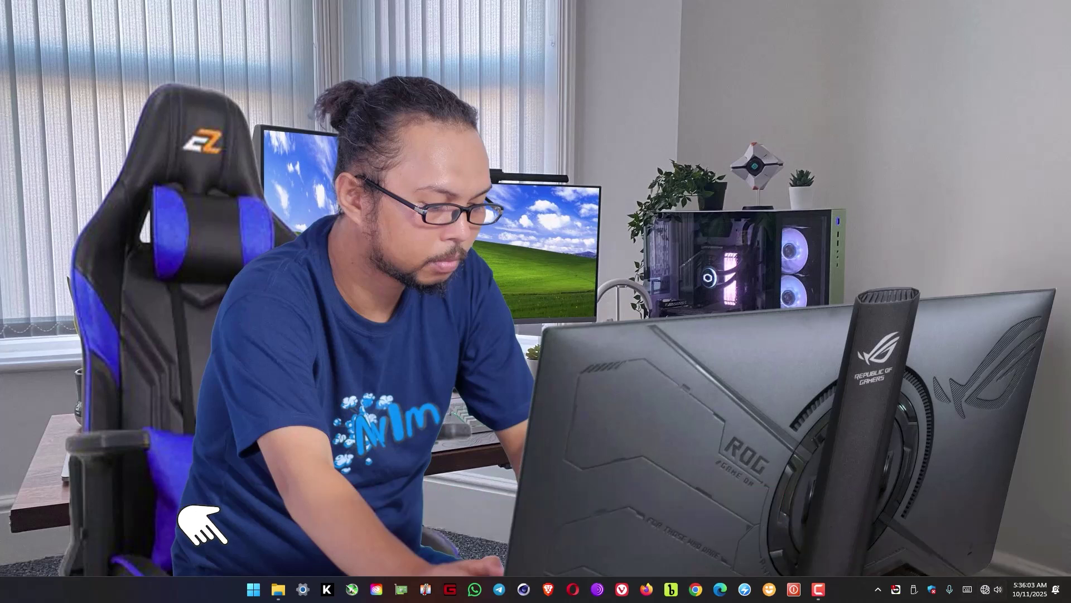
- Search 'sketchup' from Start, launch SketchUp 2026, and accept Trimble's Offering Terms
left_click(249, 583)
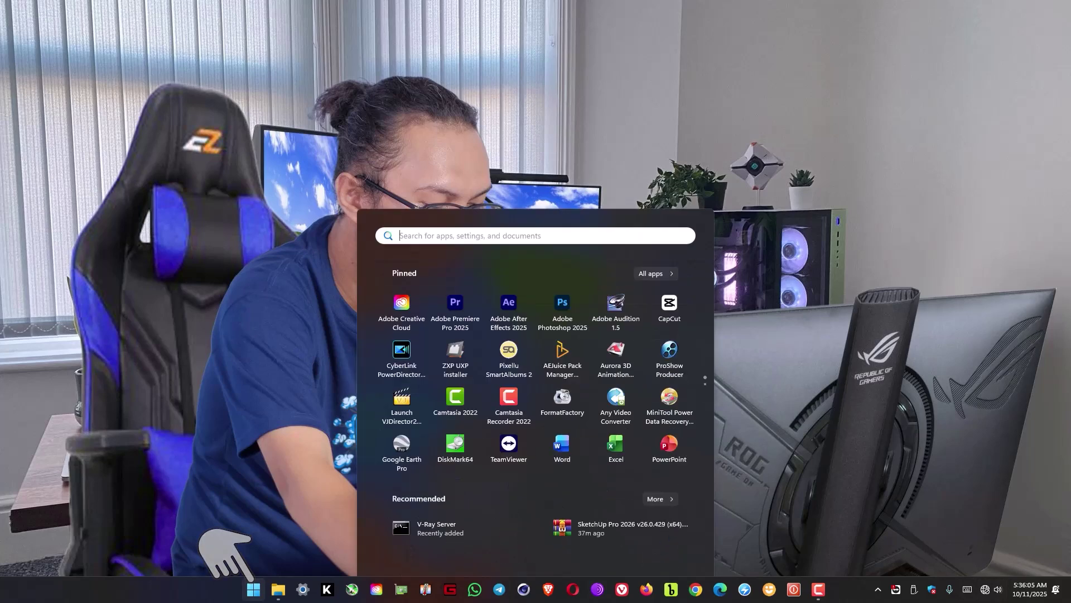
type("sketchu")
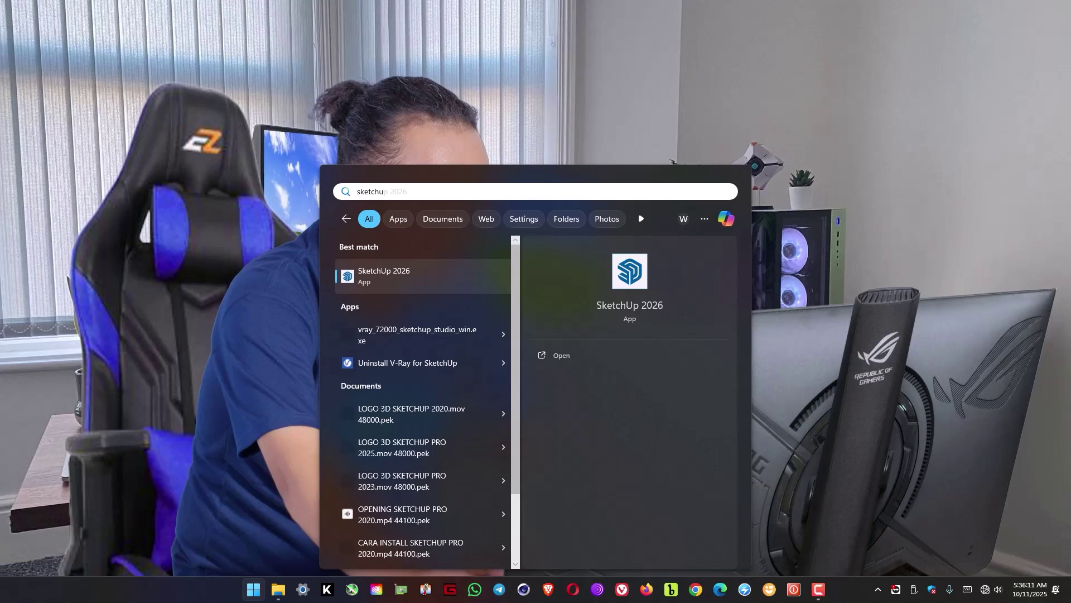
left_click(636, 282)
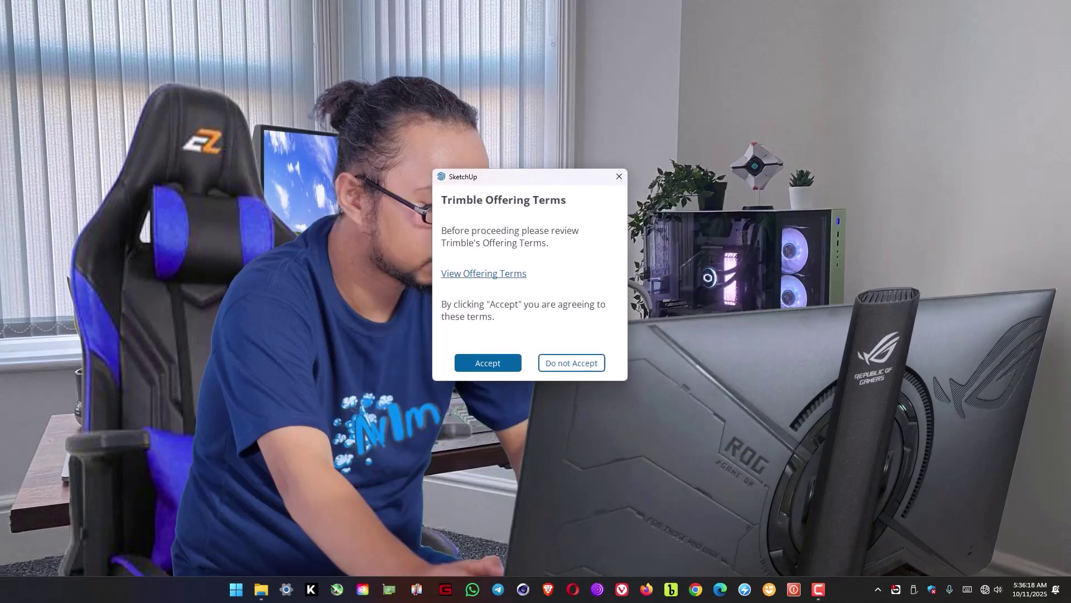
left_click(488, 363)
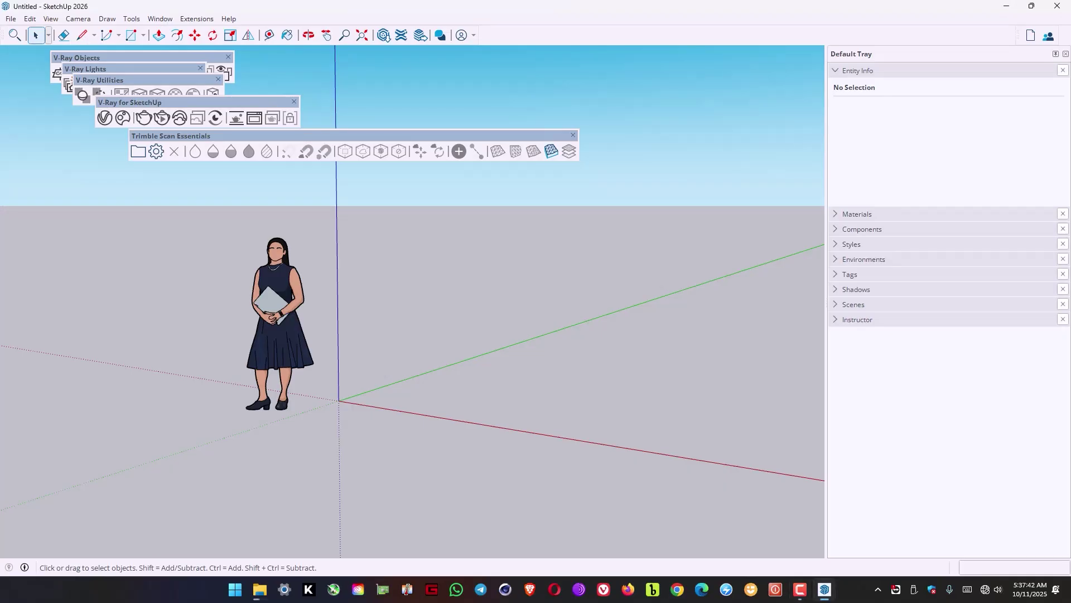
- Move the floating Trimble Scan Essentials toolbar aside and close the Untitled SketchUp model
left_click_drag(223, 136, 399, 68)
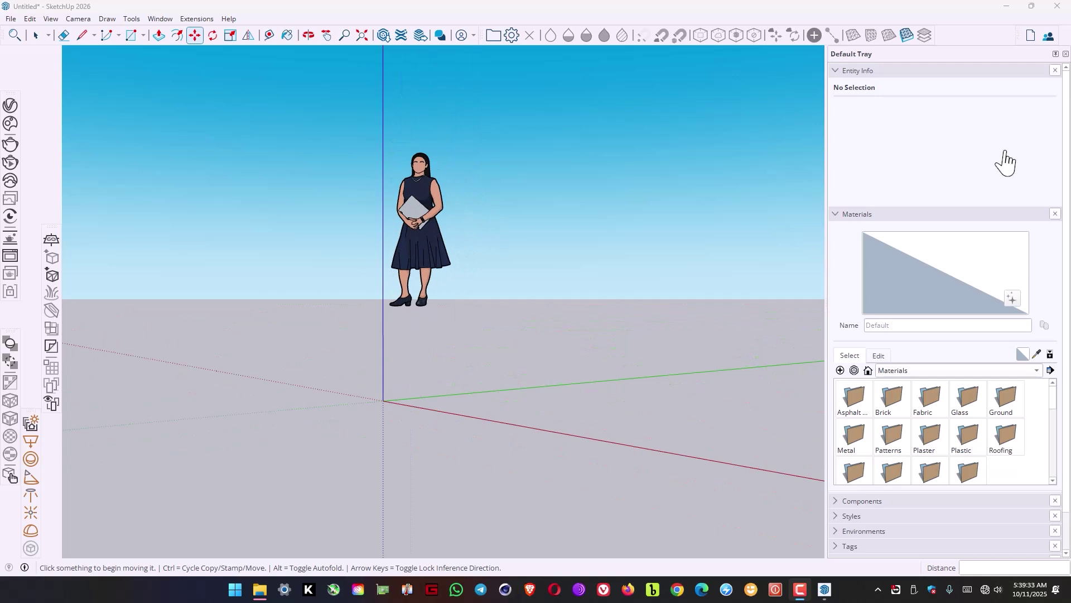
left_click(1058, 6)
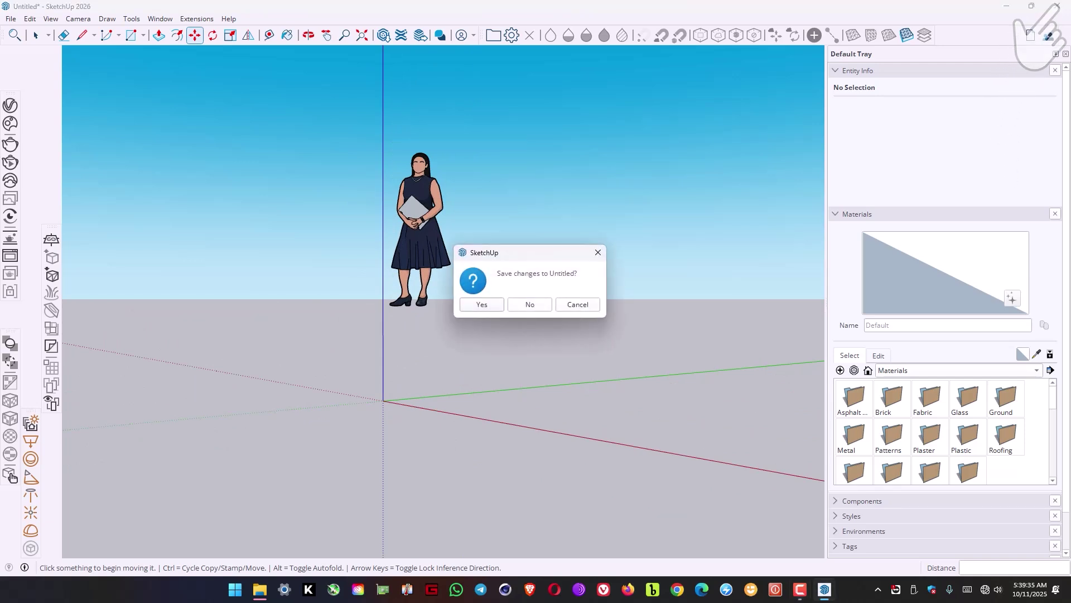